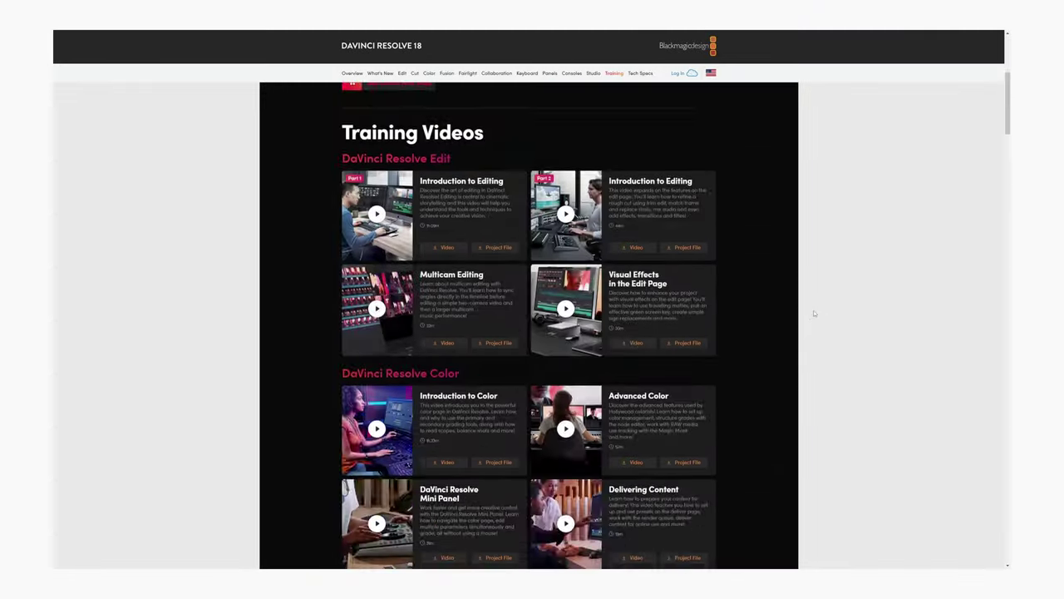
Step: Scroll the DaVinci Resolve Training page down toward the Training Books section
scroll(800, 313, down, 15)
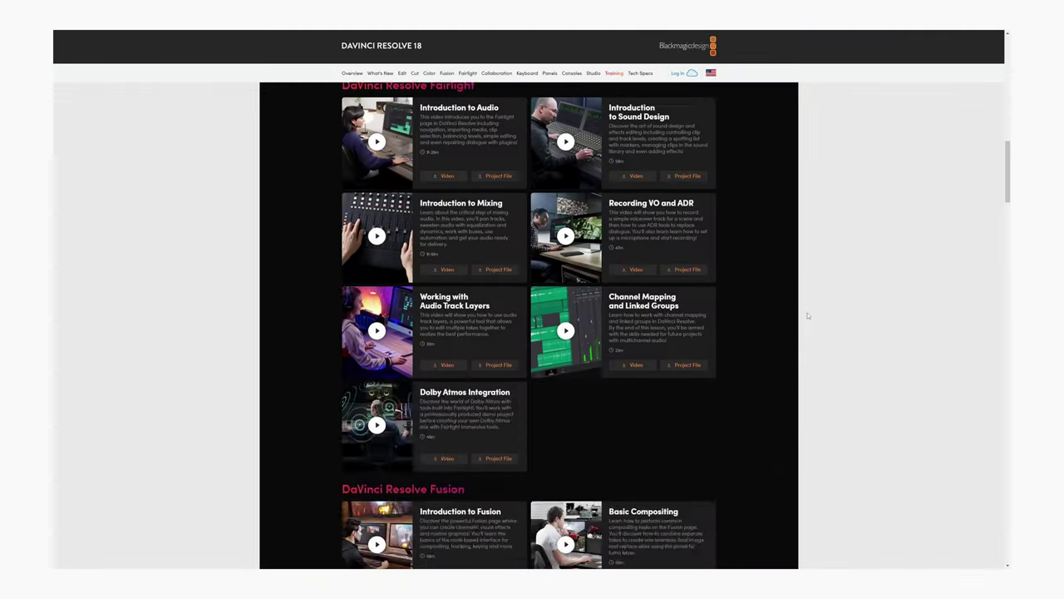
scroll(800, 313, down, 5)
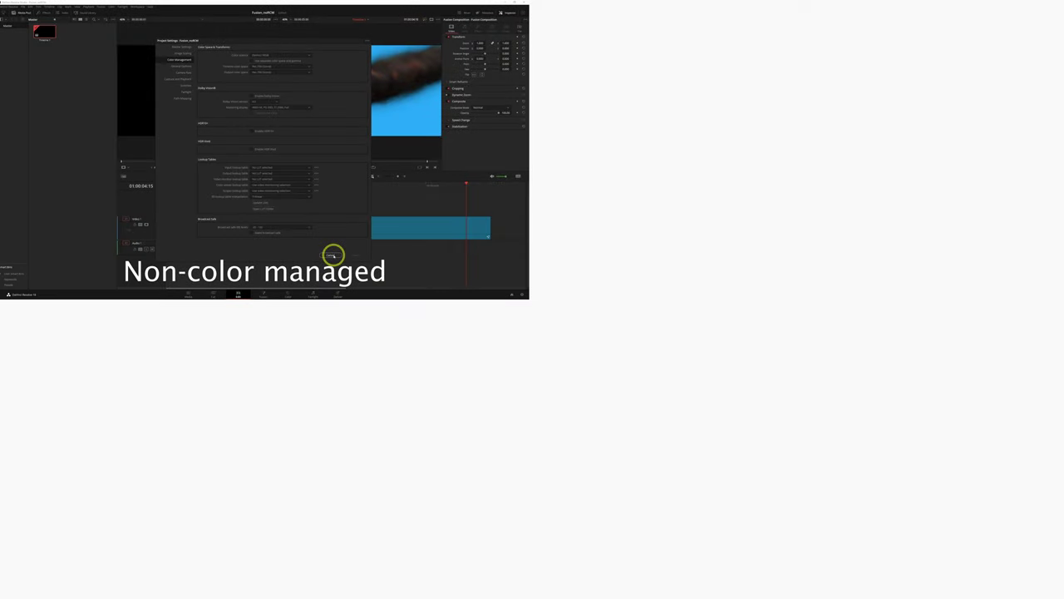
Step: Save color settings in the unmanaged, HDR/DWG and ACES projects and compare on the Fusion page
click(333, 254)
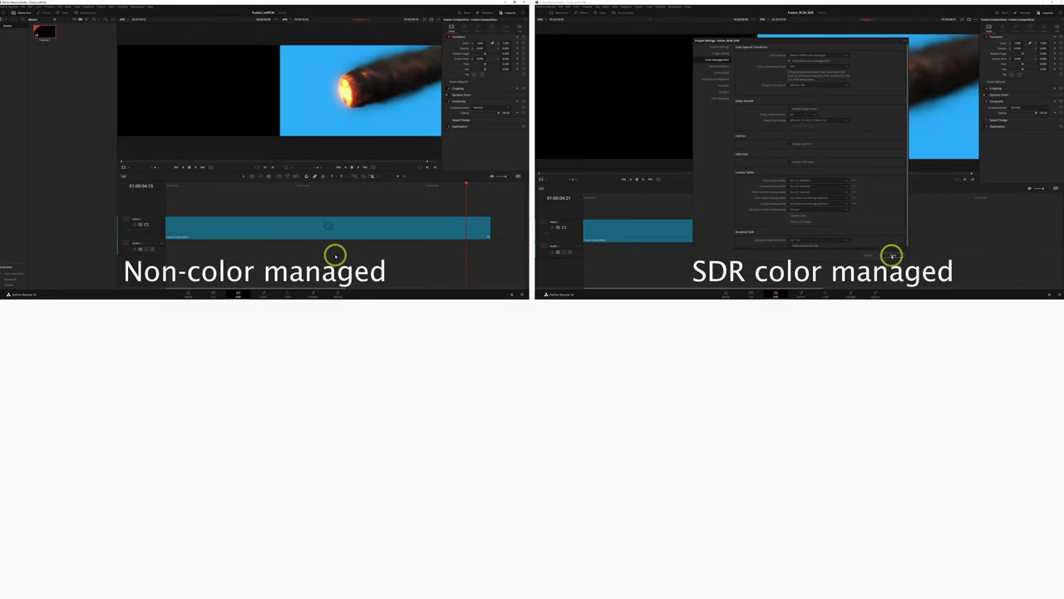
click(892, 255)
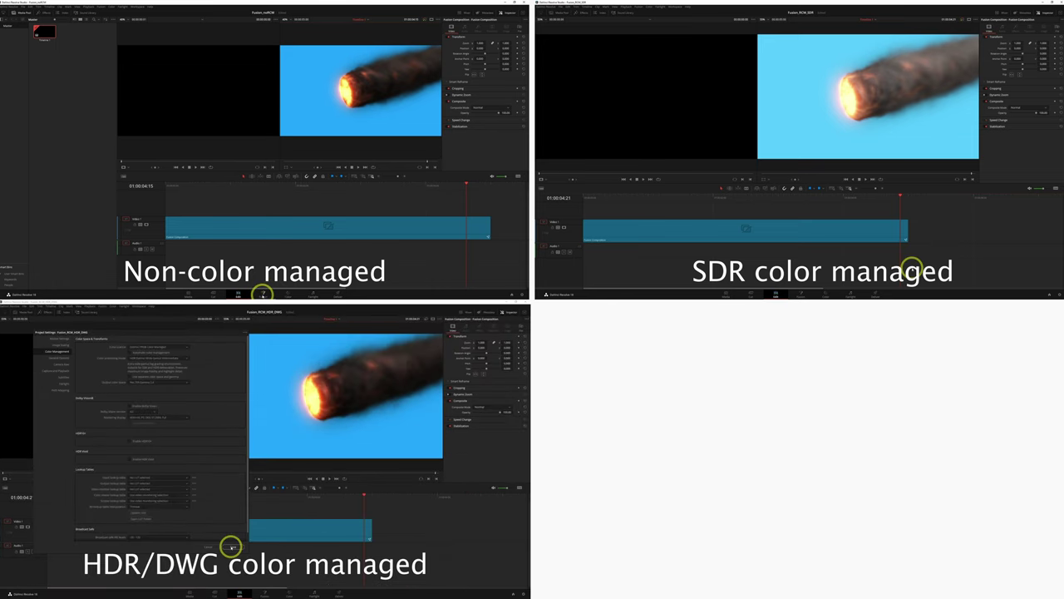
click(262, 294)
click(231, 546)
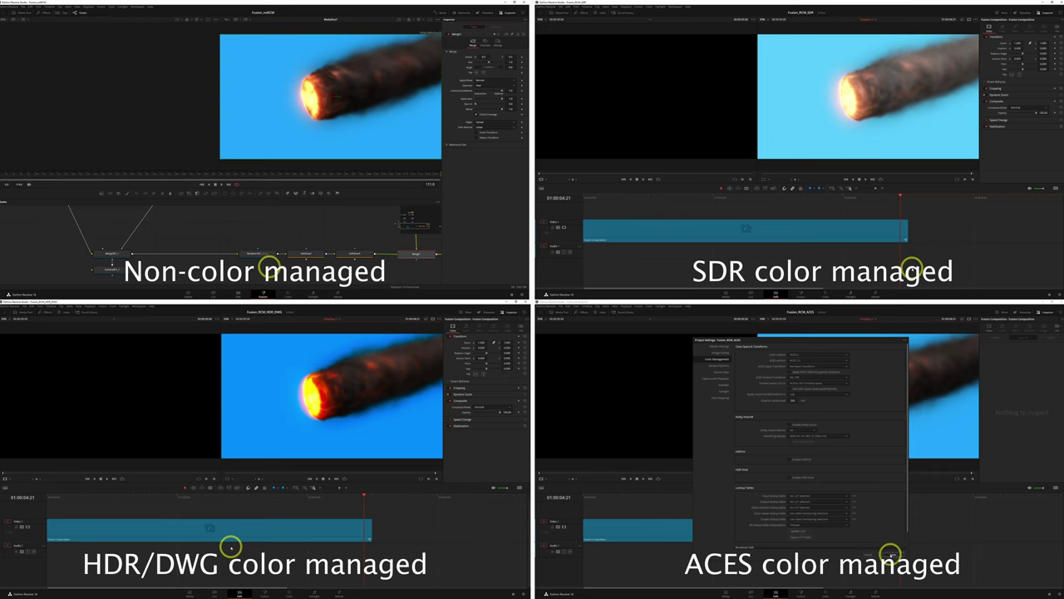
click(890, 553)
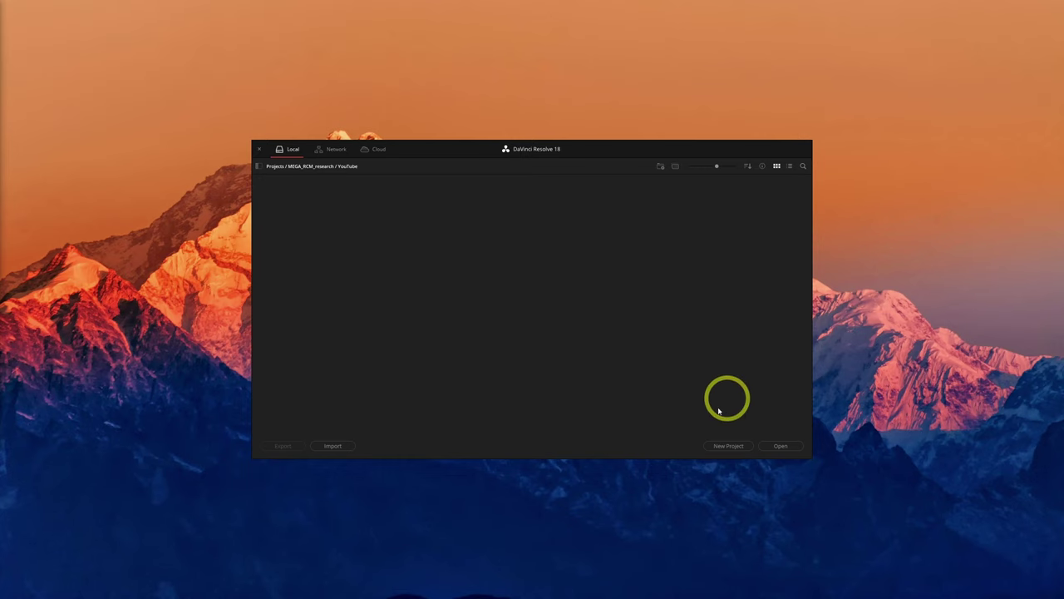
Step: Start a new project, name it Fusion_noRCM, and create it
click(727, 447)
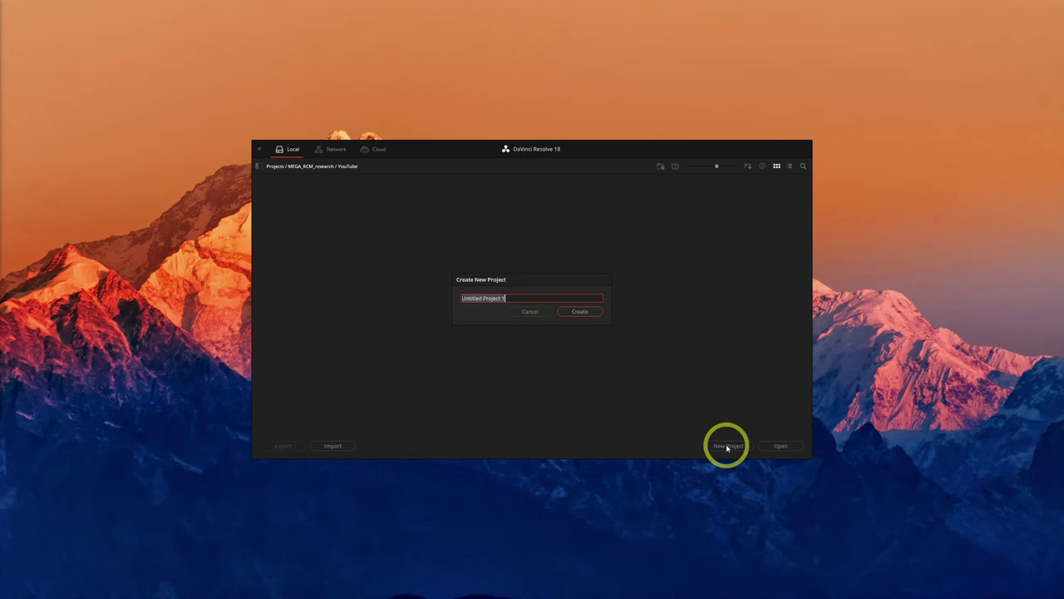
text(Fusion_noRCM)
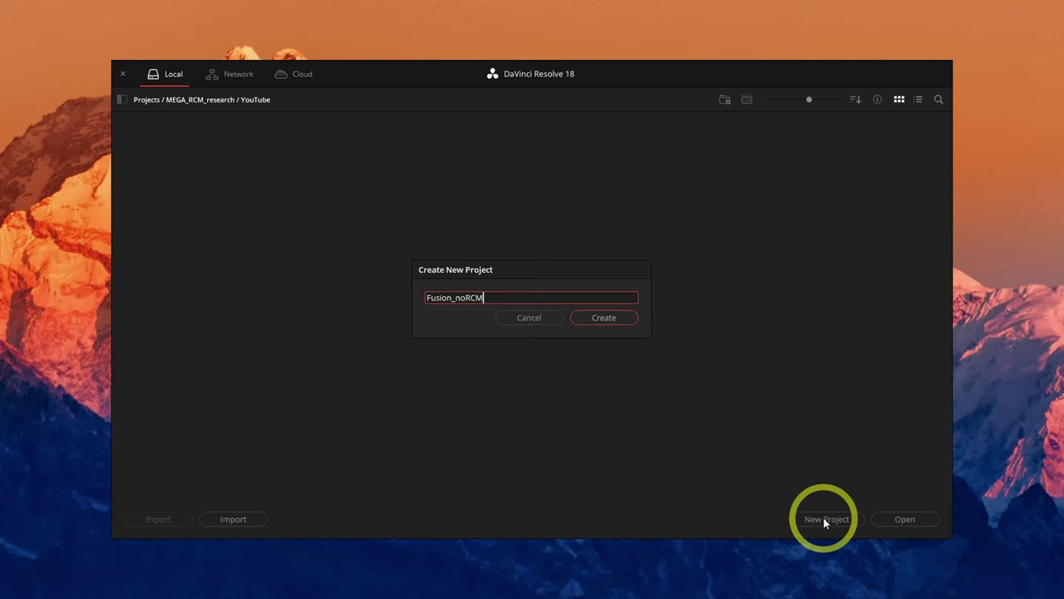
click(605, 316)
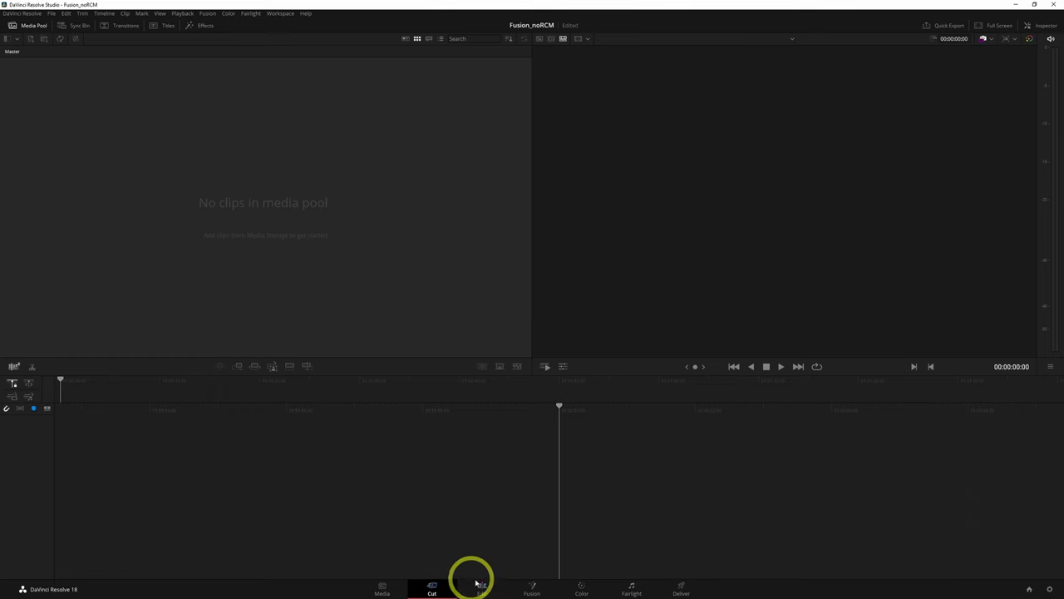
Step: Add a Fusion Composition clip from the Effects library to Timeline 1 and open it in Fusion
click(482, 587)
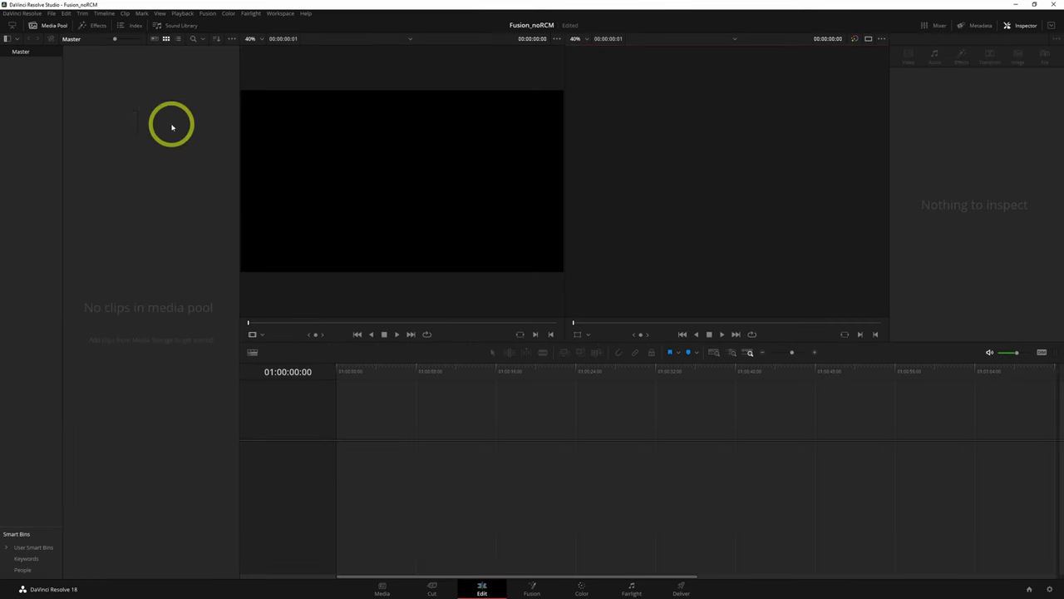
click(93, 25)
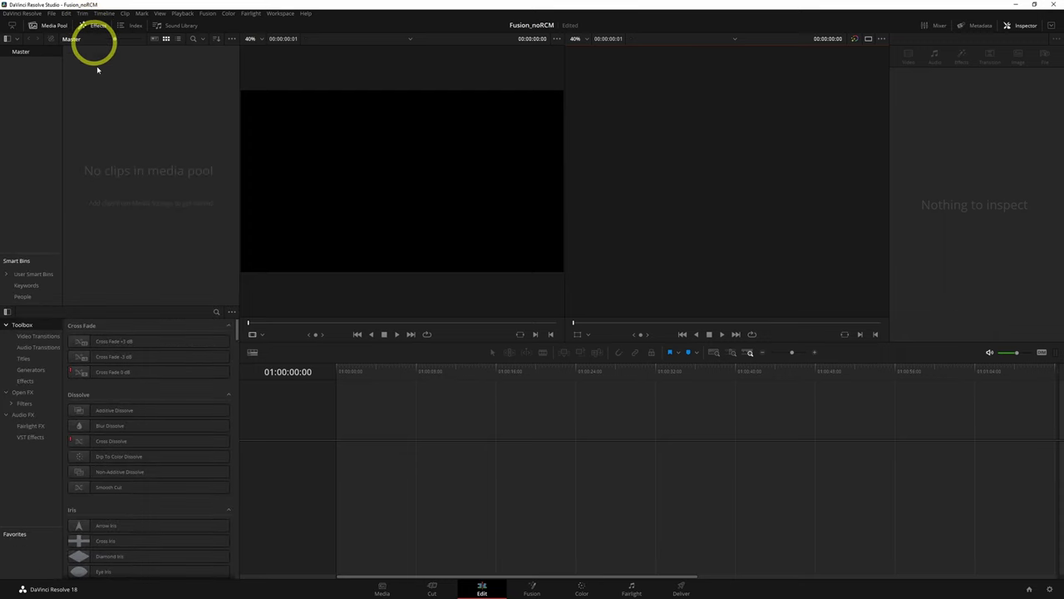
click(27, 380)
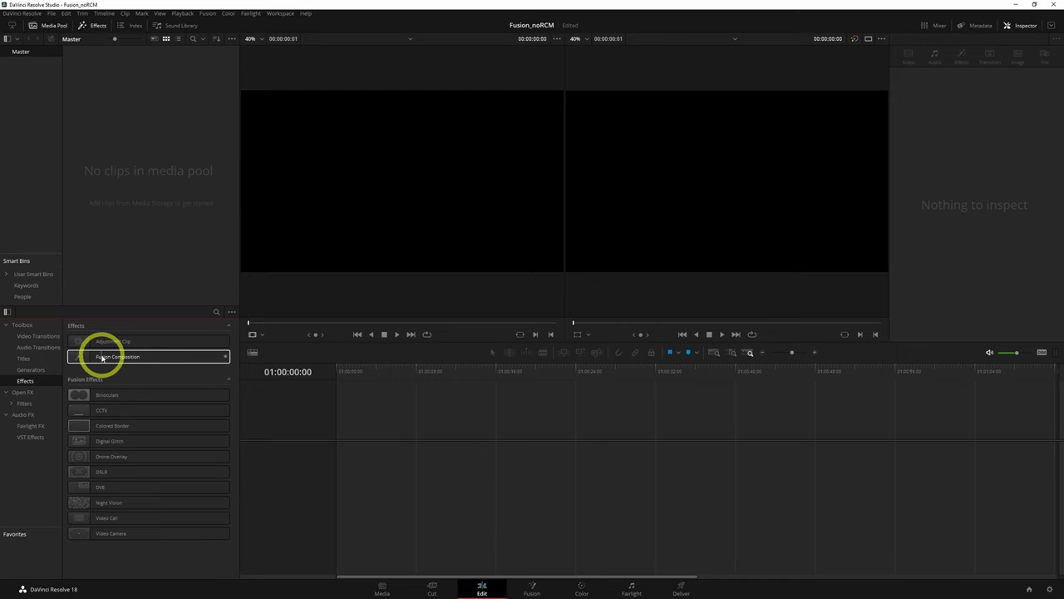
drag(105, 357, 335, 454)
key(shift+z)
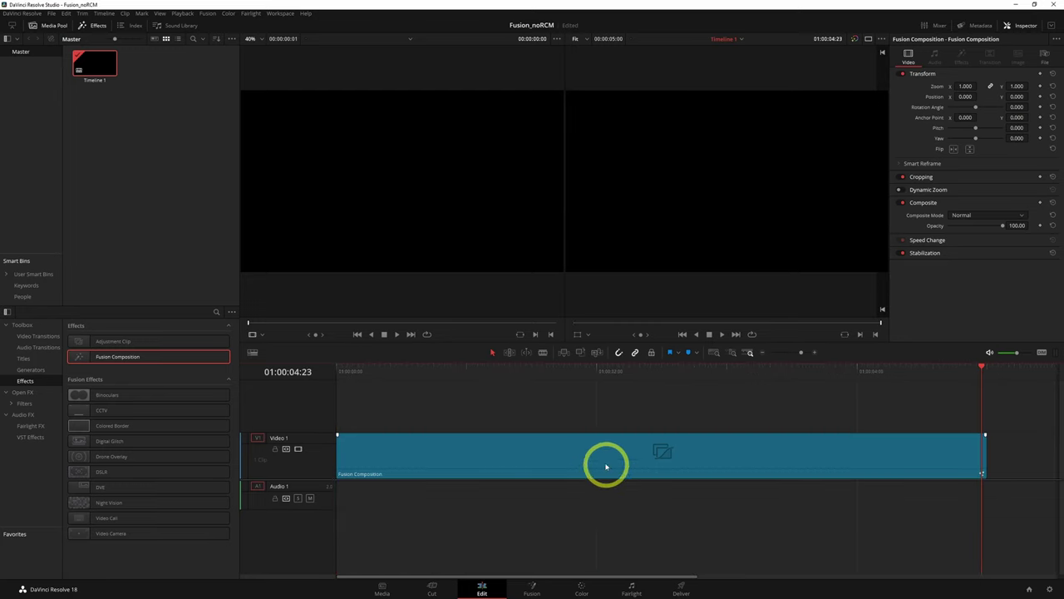
click(530, 590)
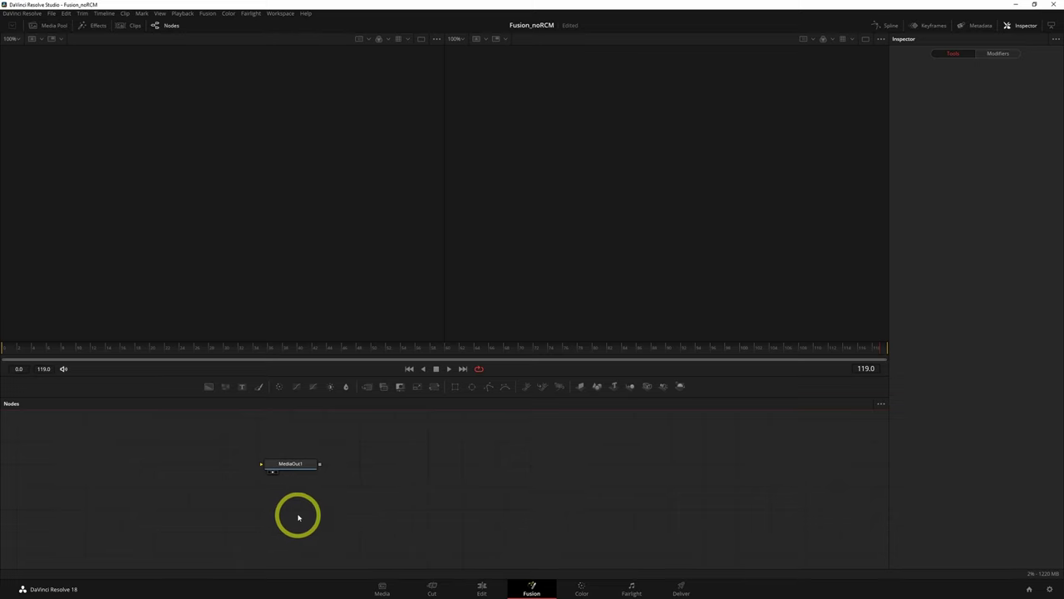
Step: Drag the MediaOut1 node further right in the Nodes editor
drag(294, 513, 615, 520)
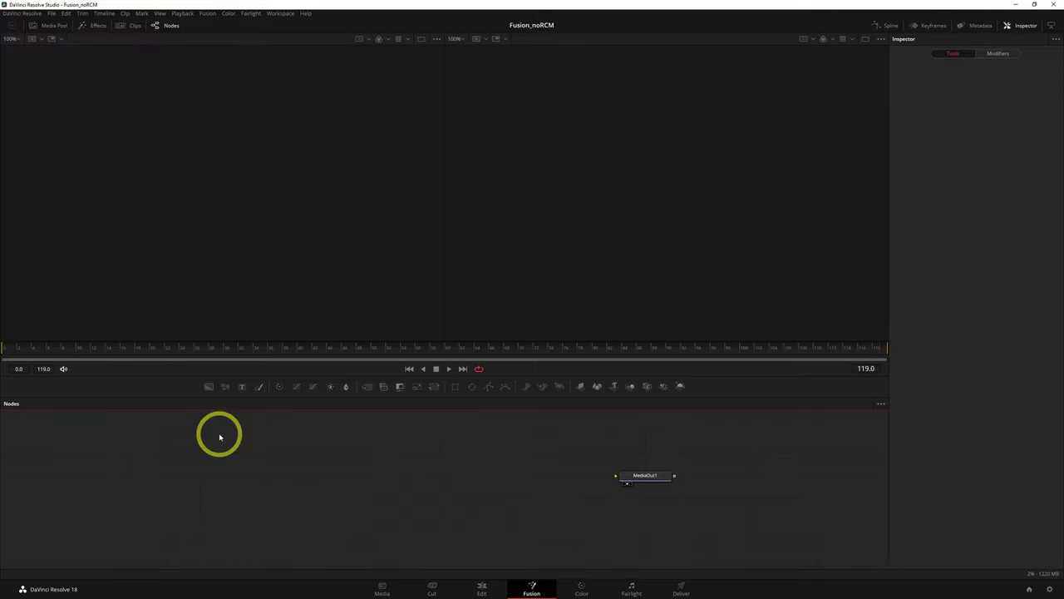
Step: Drag the Burning Engine template from Templates > Fusion > Particles into the node graph
click(94, 25)
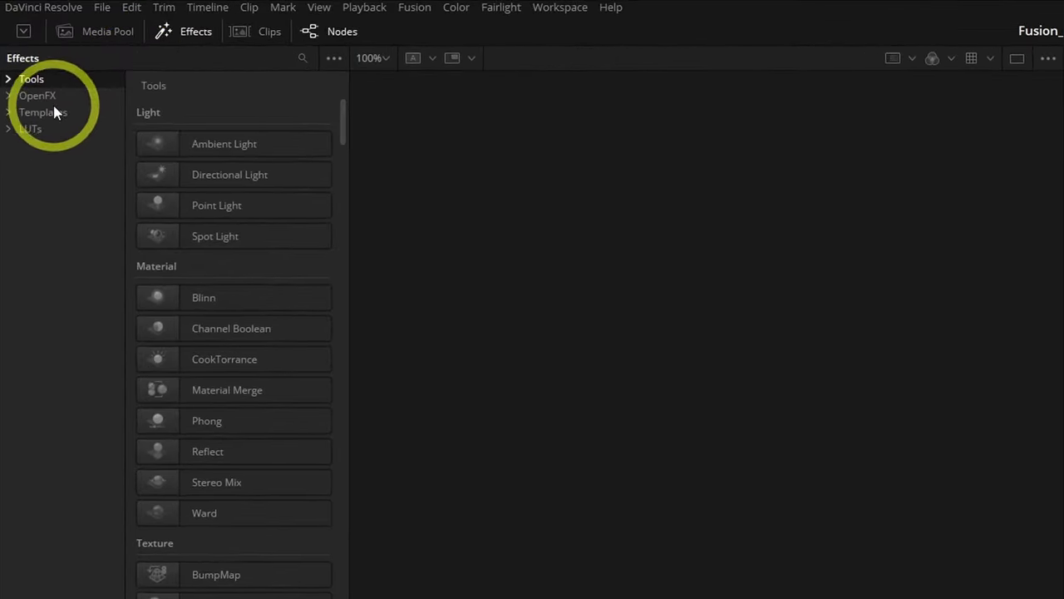
click(10, 112)
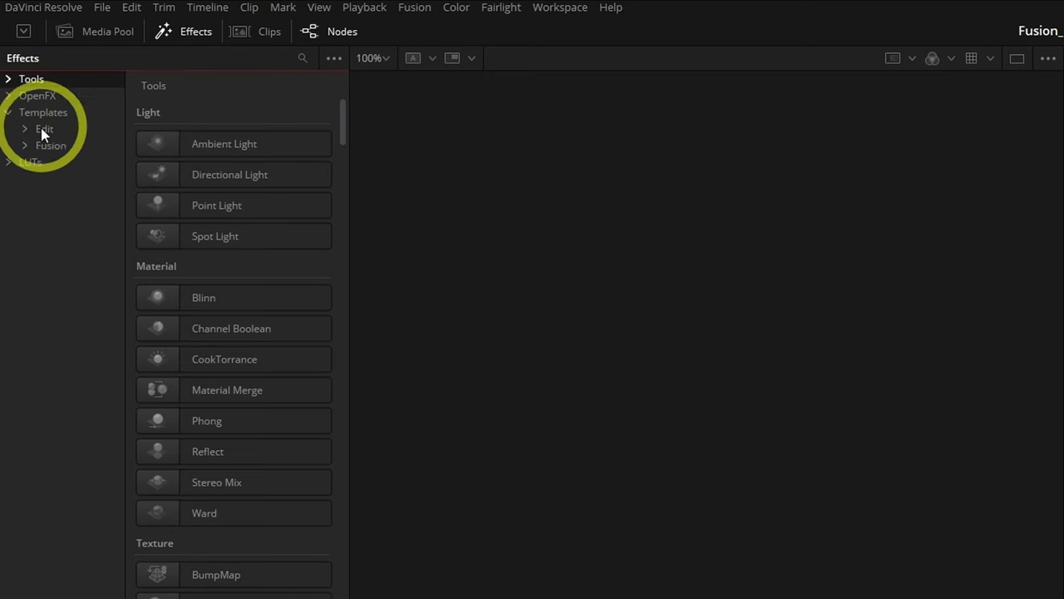
click(25, 145)
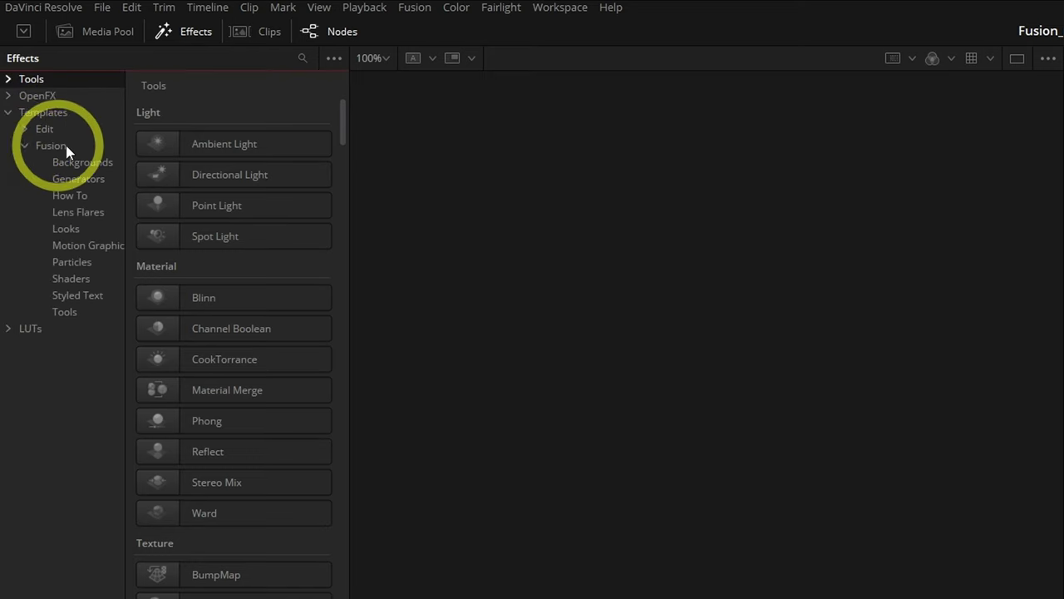
click(71, 265)
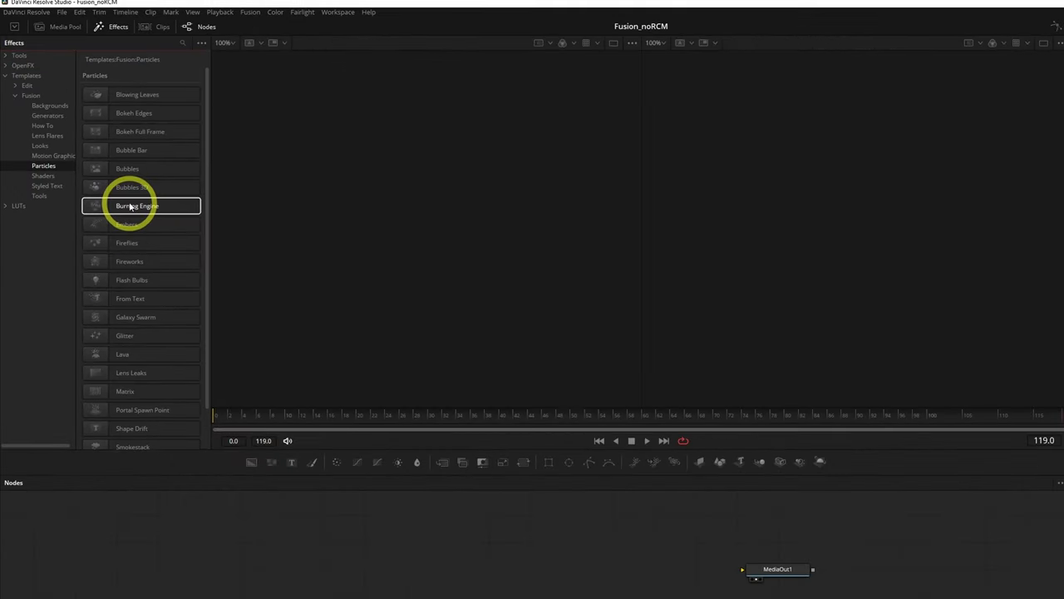
drag(184, 295, 192, 358)
drag(114, 220, 150, 486)
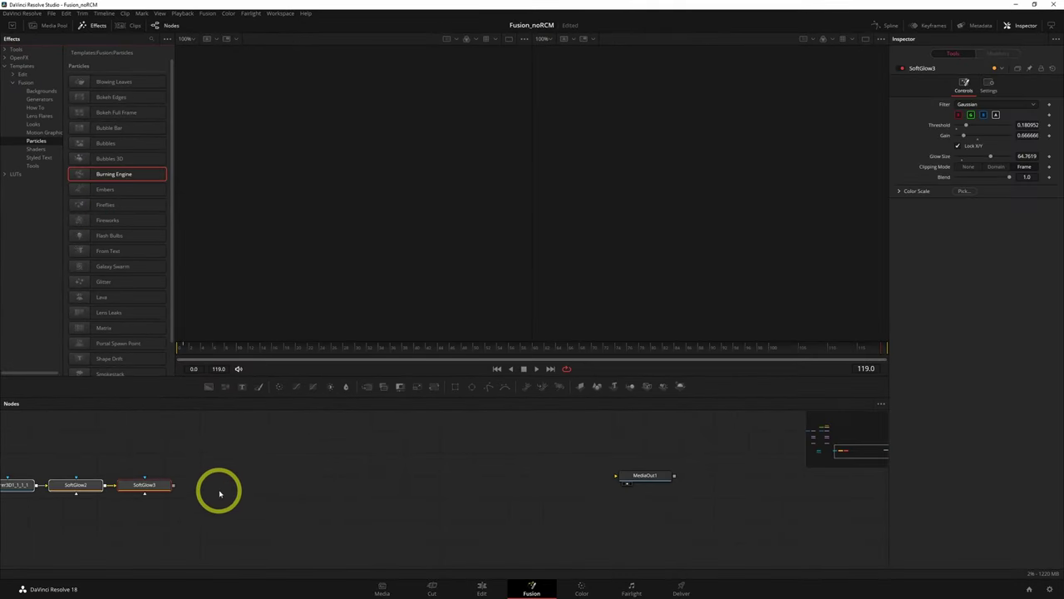
Step: Move the Burning Engine node chain right and select the SoftGlow3 node
drag(152, 487, 474, 478)
scroll(439, 468, down, 4)
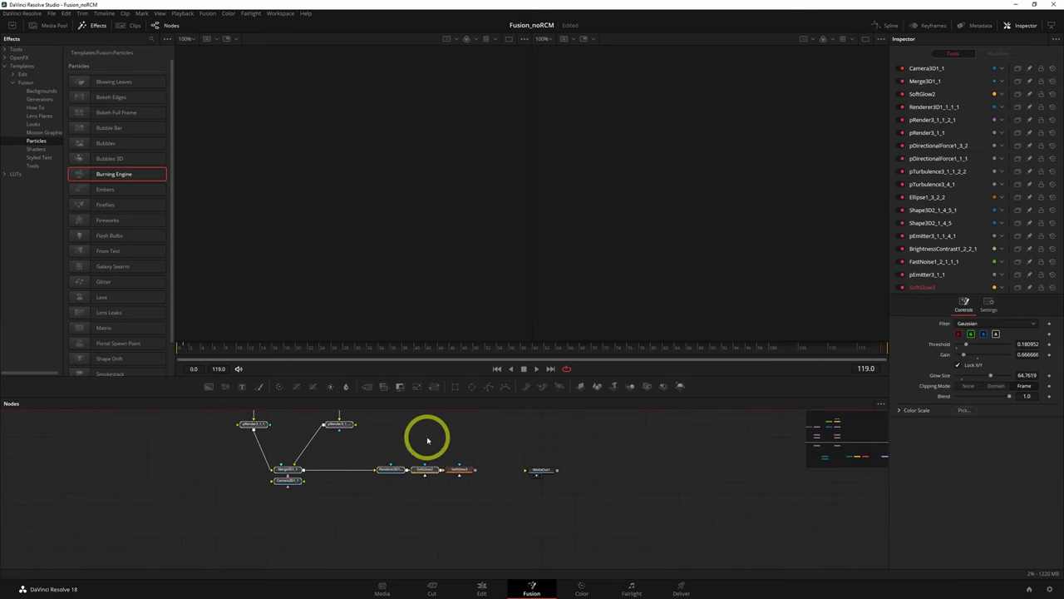
drag(427, 434, 404, 494)
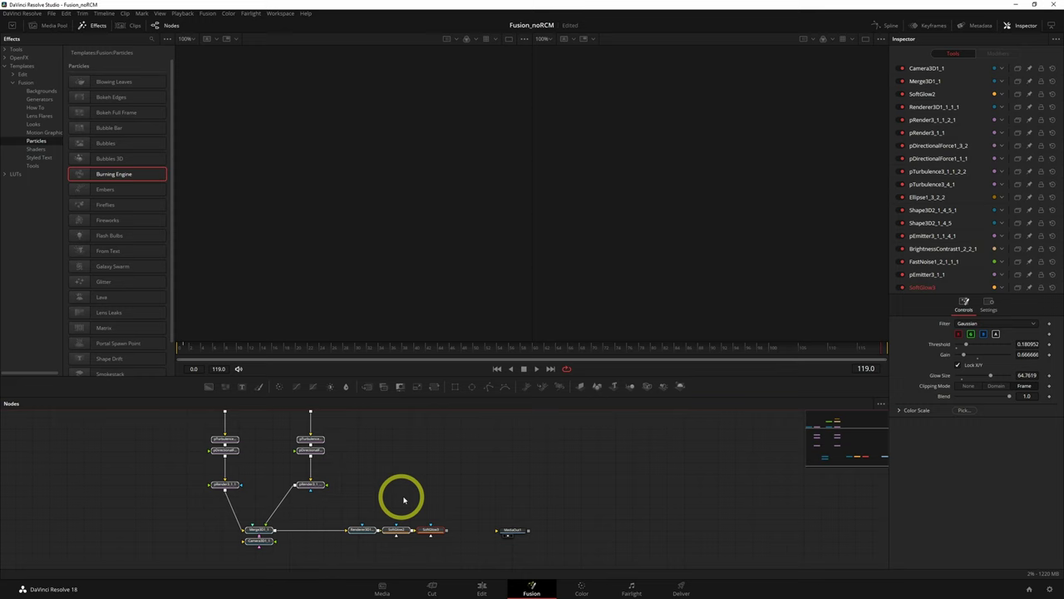
click(432, 530)
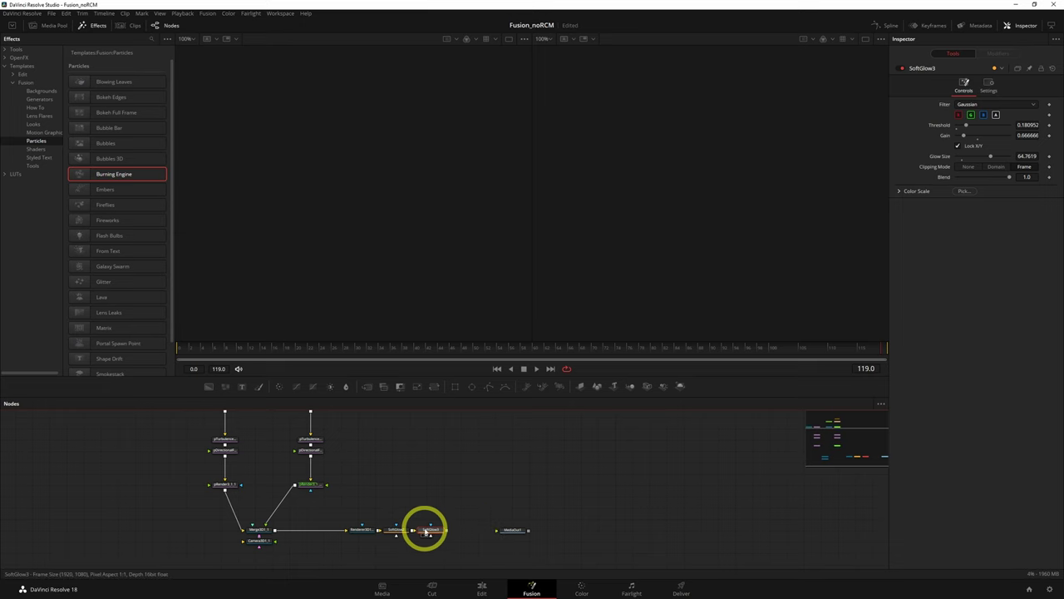
Step: Show SoftGlow3's output in the right viewer and play the fire, stopping at frame 111
key(2)
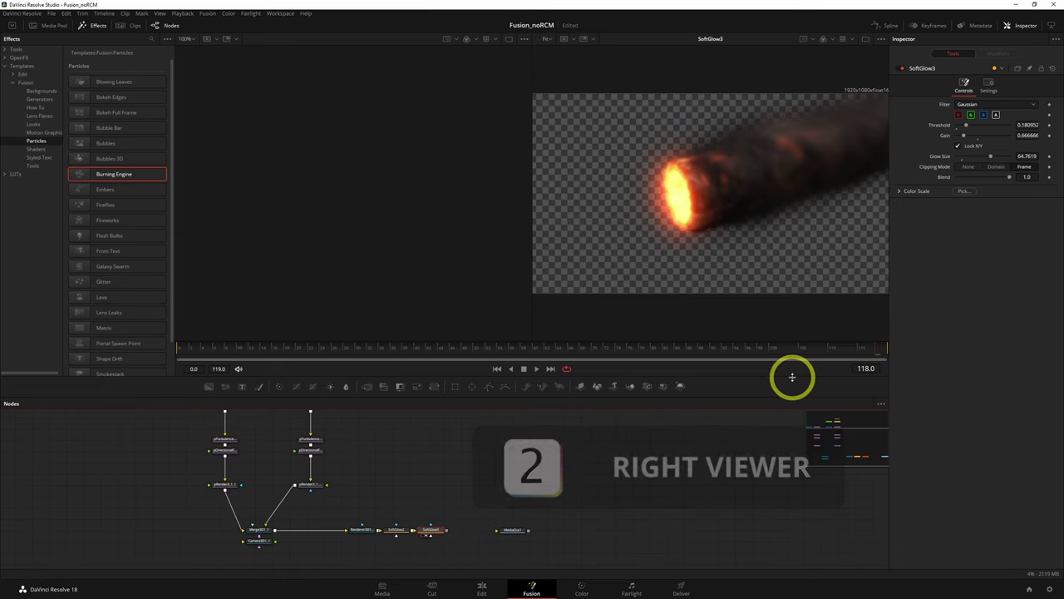
key(l)
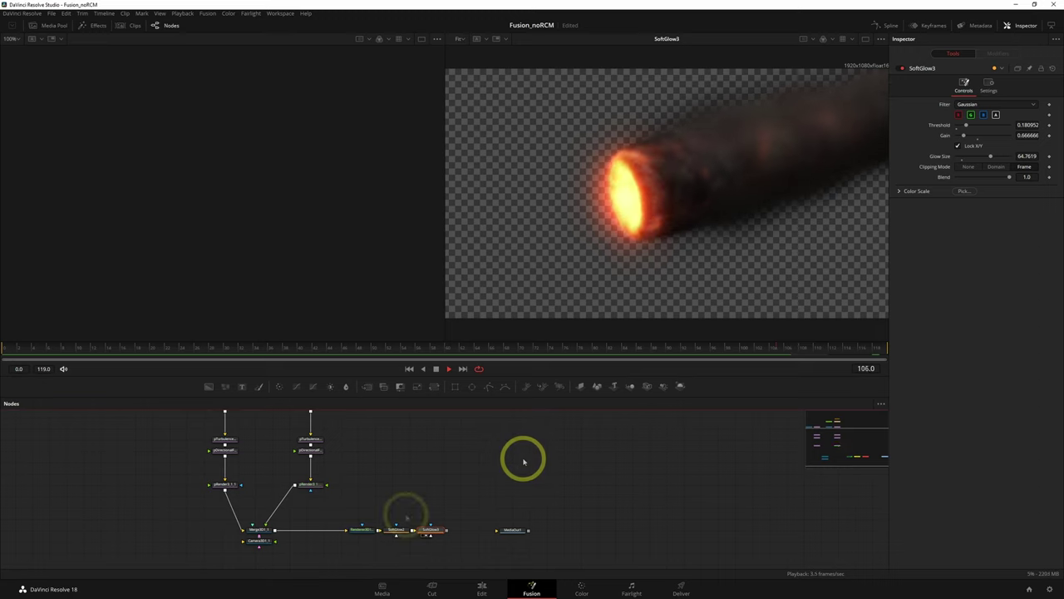
key(space)
scroll(471, 520, down, 2)
scroll(455, 522, up, 5)
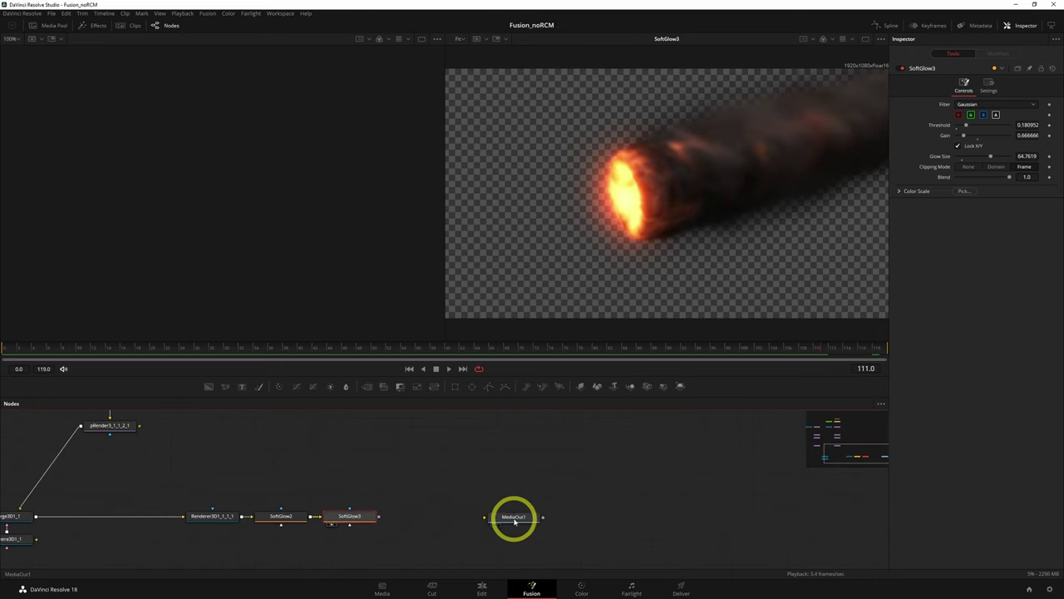
Step: Insert a Background1 node merged via Merge1 after SoftGlow3, leaving room before MediaOut1
drag(513, 517, 700, 516)
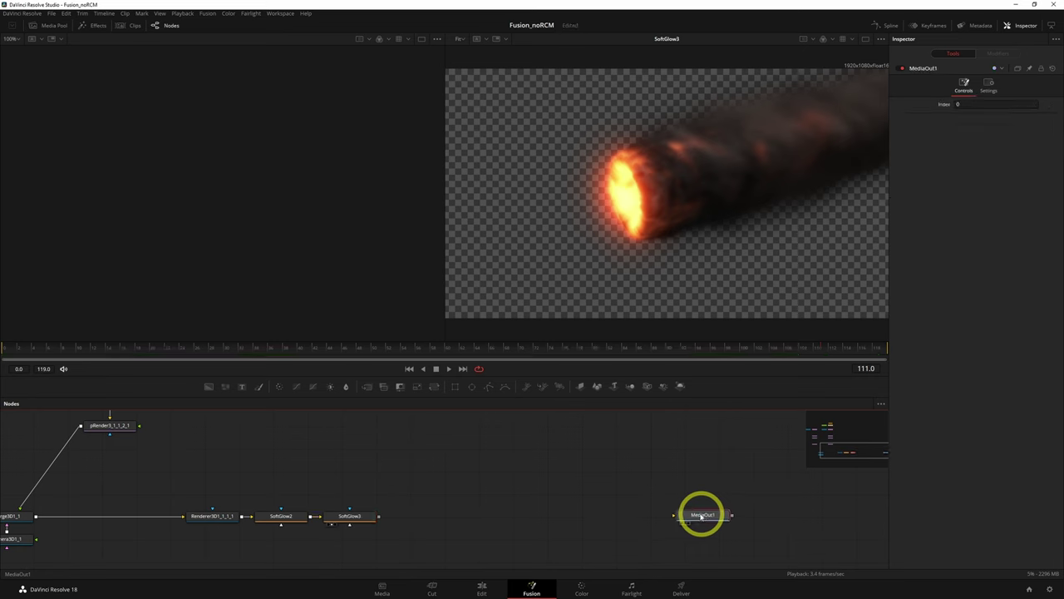
click(350, 517)
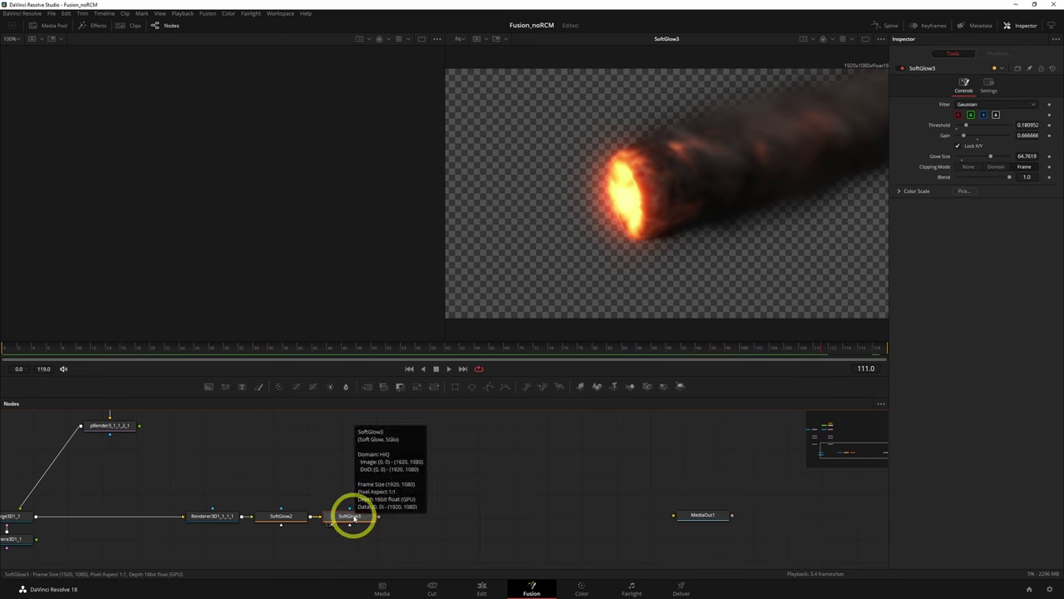
click(209, 388)
drag(352, 545, 437, 503)
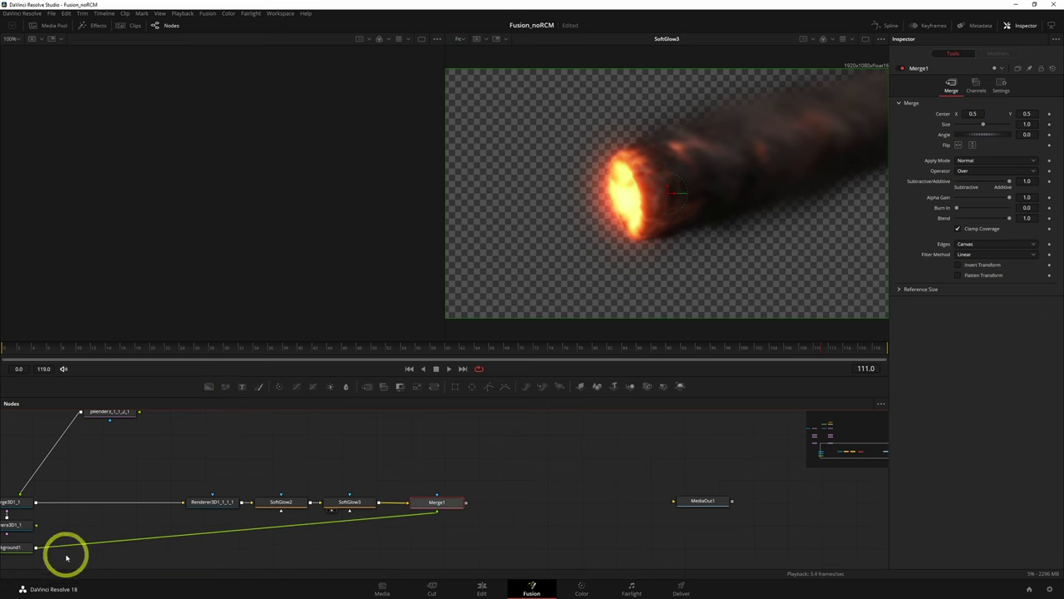
drag(17, 547, 435, 459)
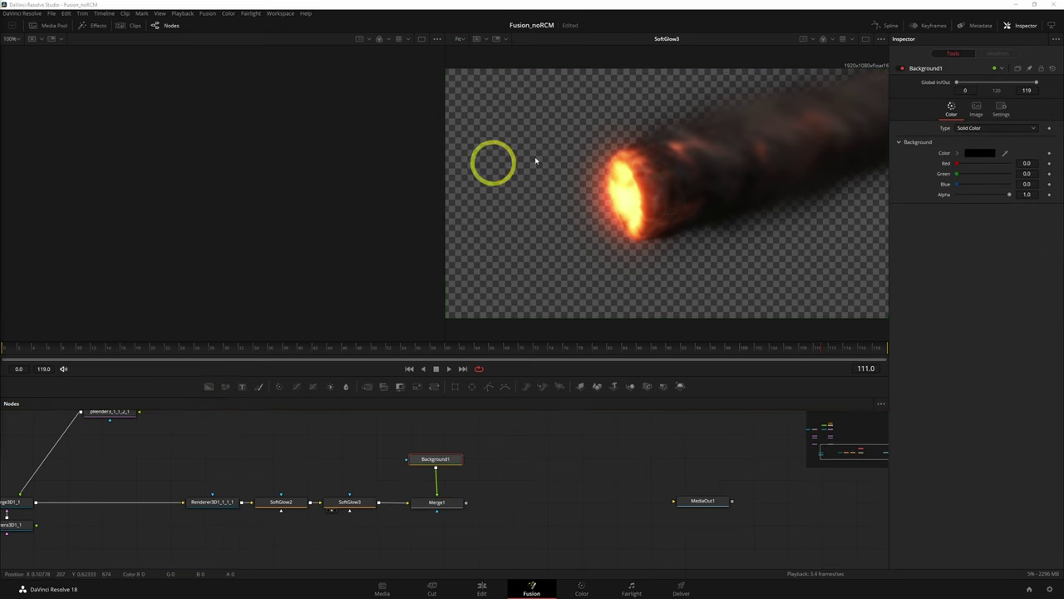
Step: Set Background1's color swatch to #21a7ff in the color picker
click(985, 154)
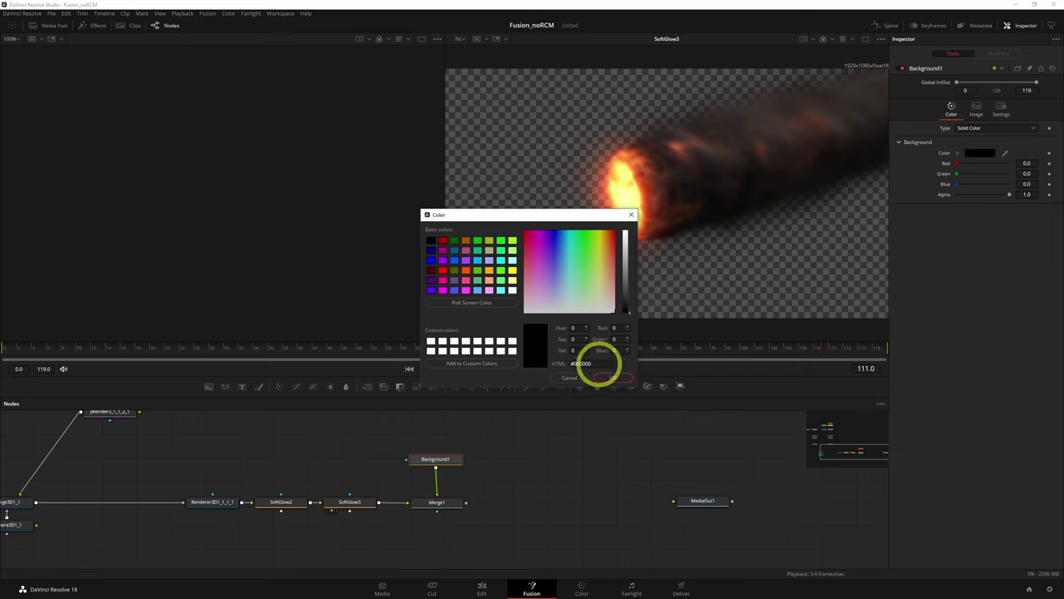
text(#21a7ff)
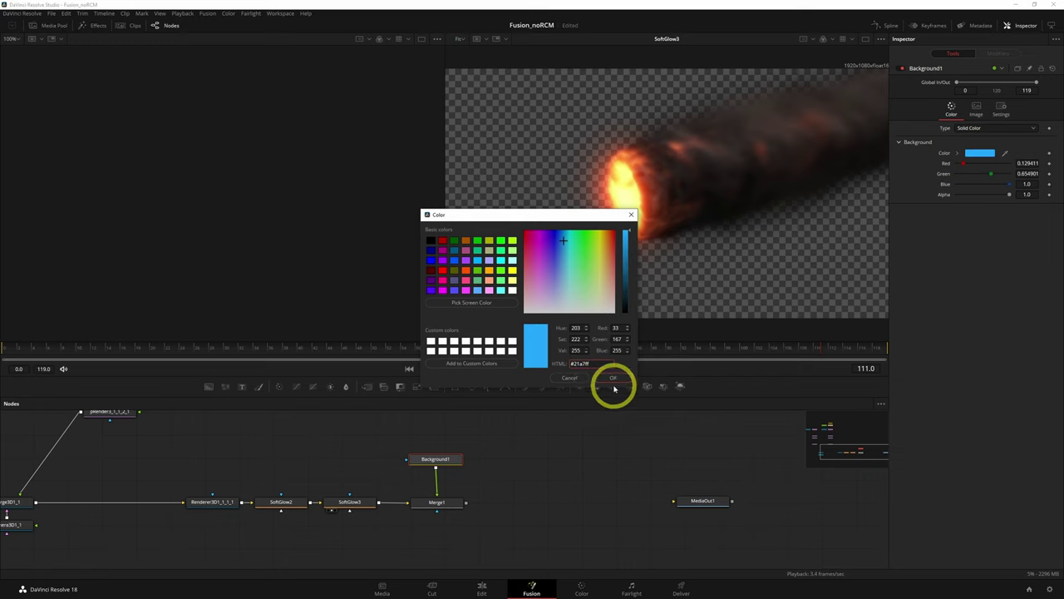
click(613, 379)
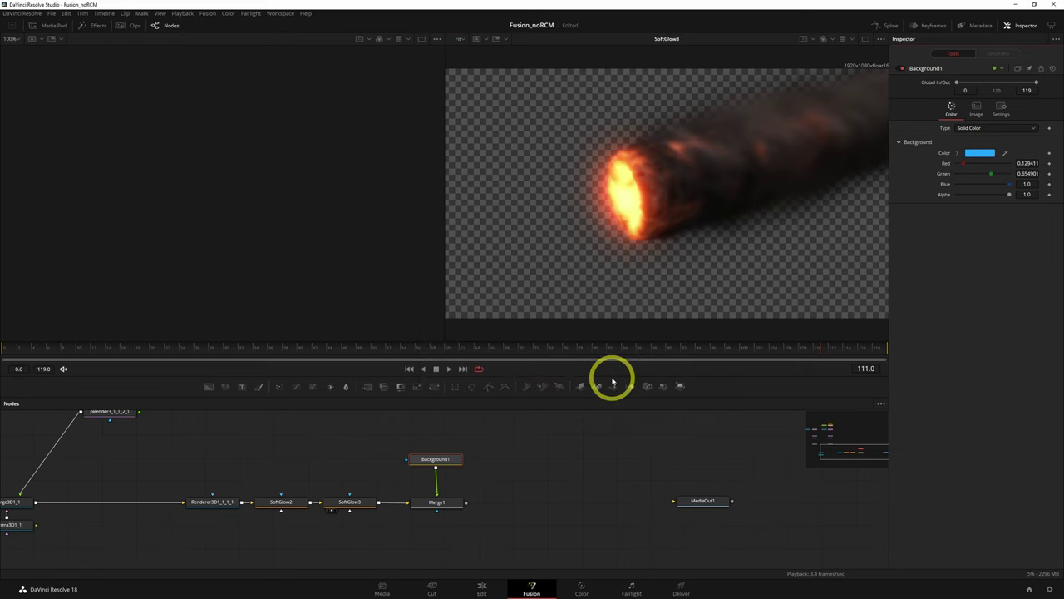
Step: Connect Merge1's output to MediaOut1 and view the final result
drag(467, 502, 676, 505)
click(702, 502)
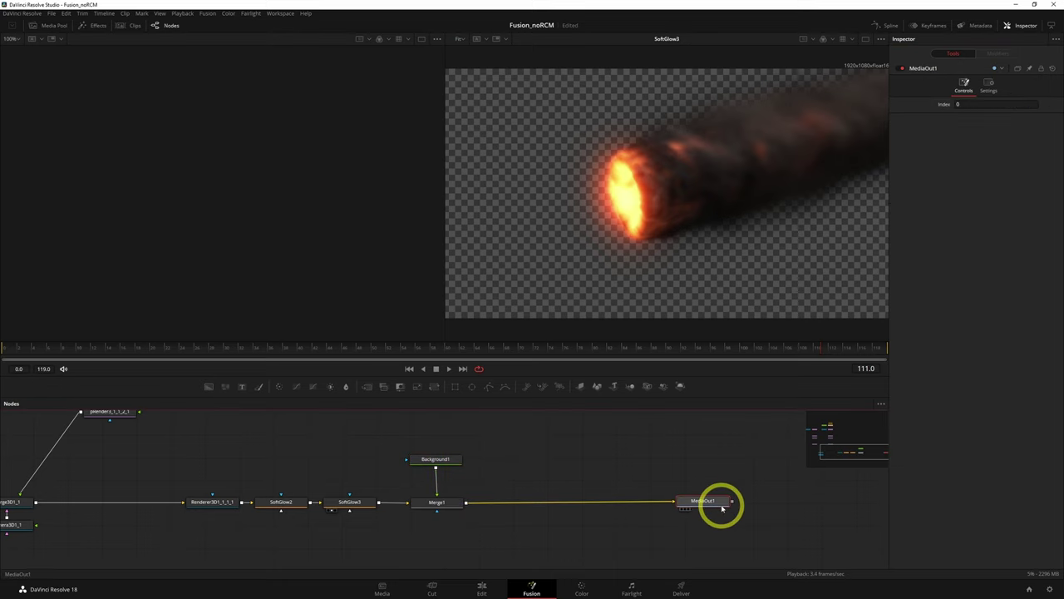
key(2)
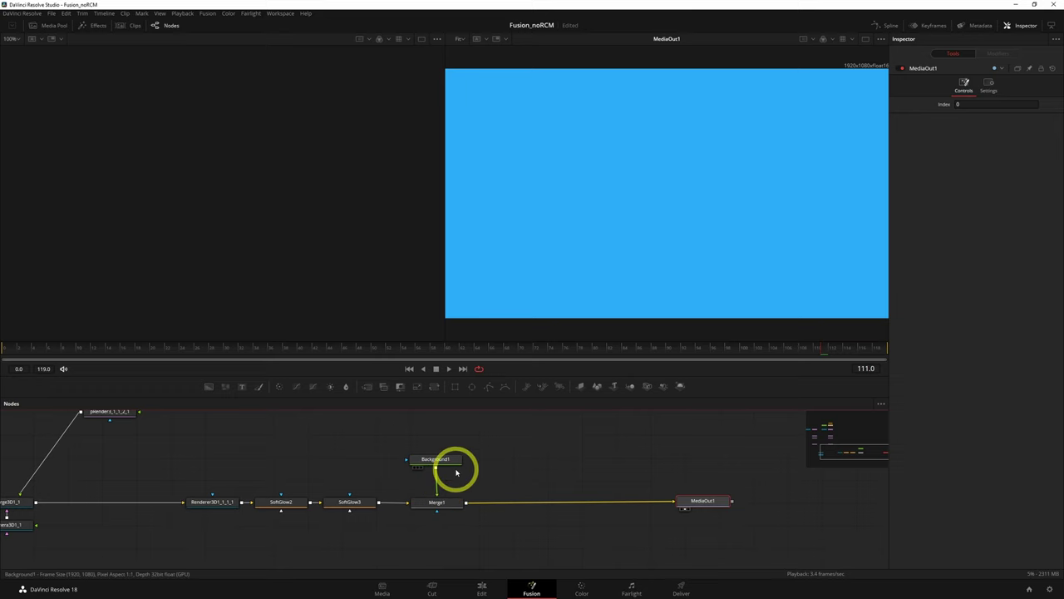
Step: Swap Merge1's inputs so the fireball sits over blue, then return to the Edit page
click(443, 502)
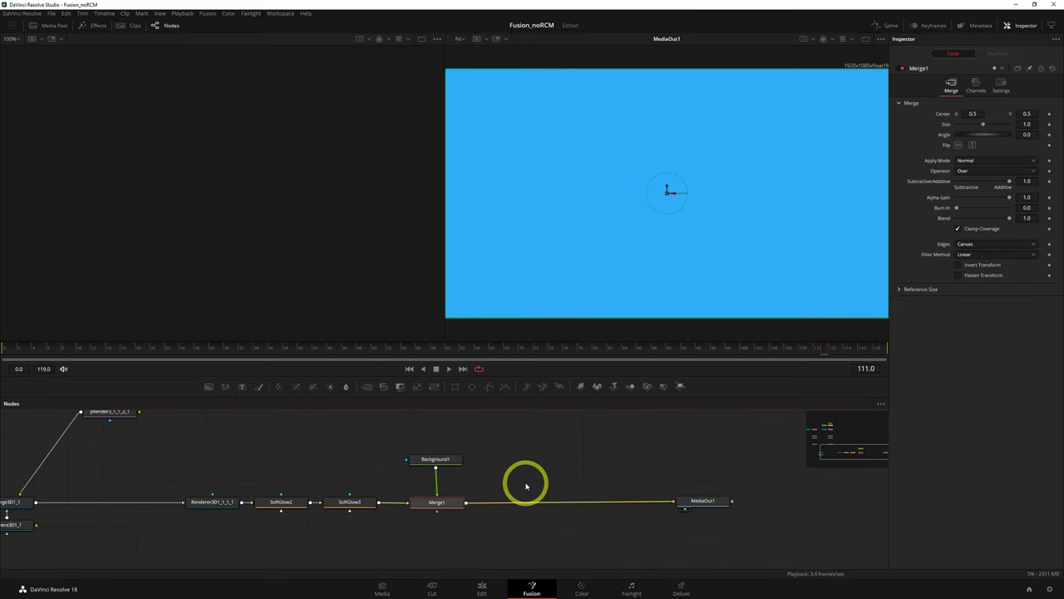
key(ctrl+t)
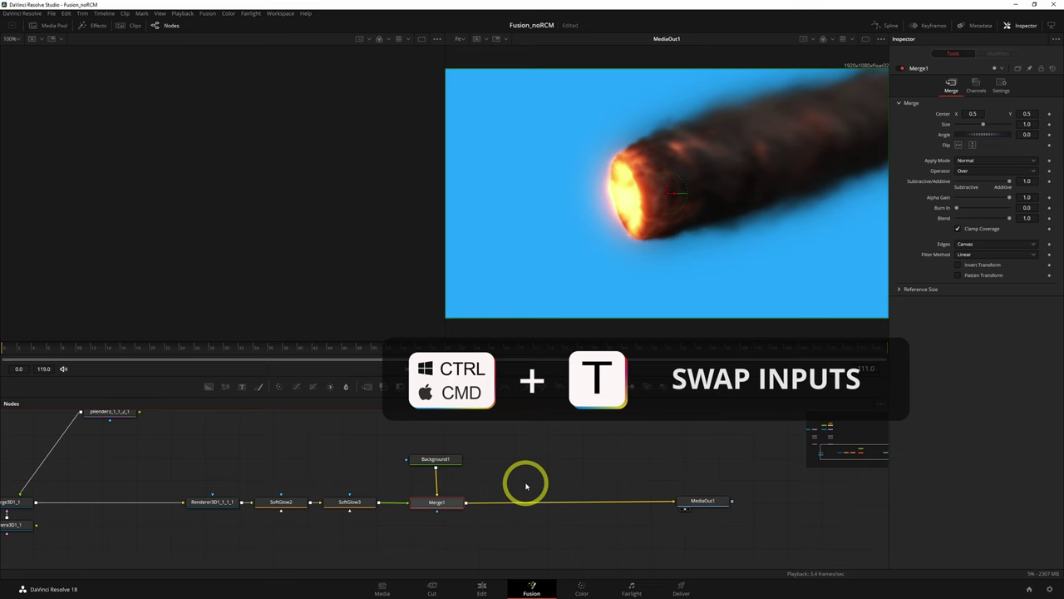
click(704, 501)
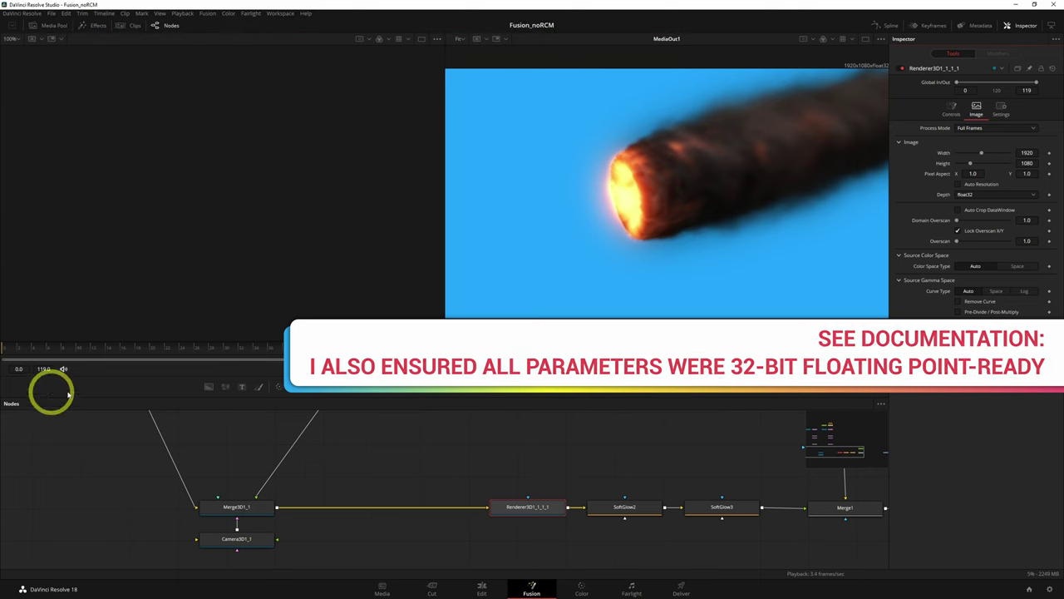
click(482, 585)
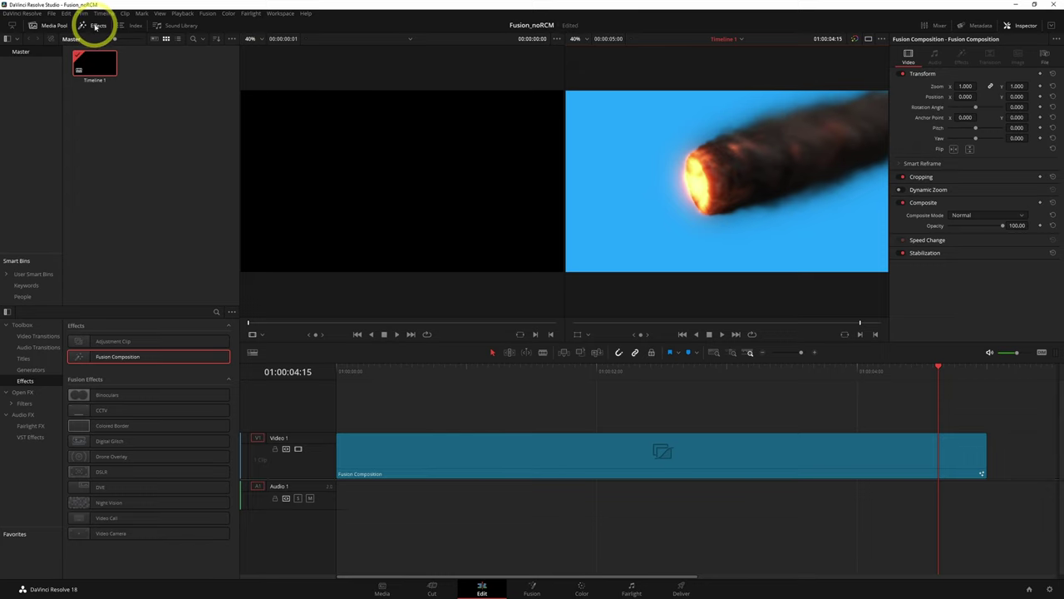
Step: Hide the effects library and open Project Settings for Fusion_noRCM
click(96, 26)
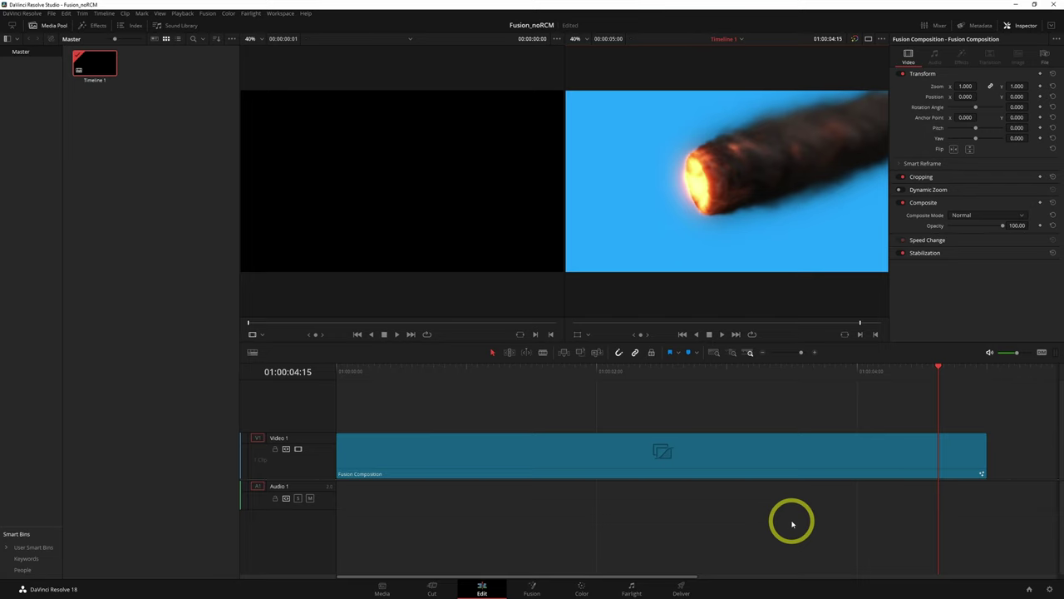
click(1049, 588)
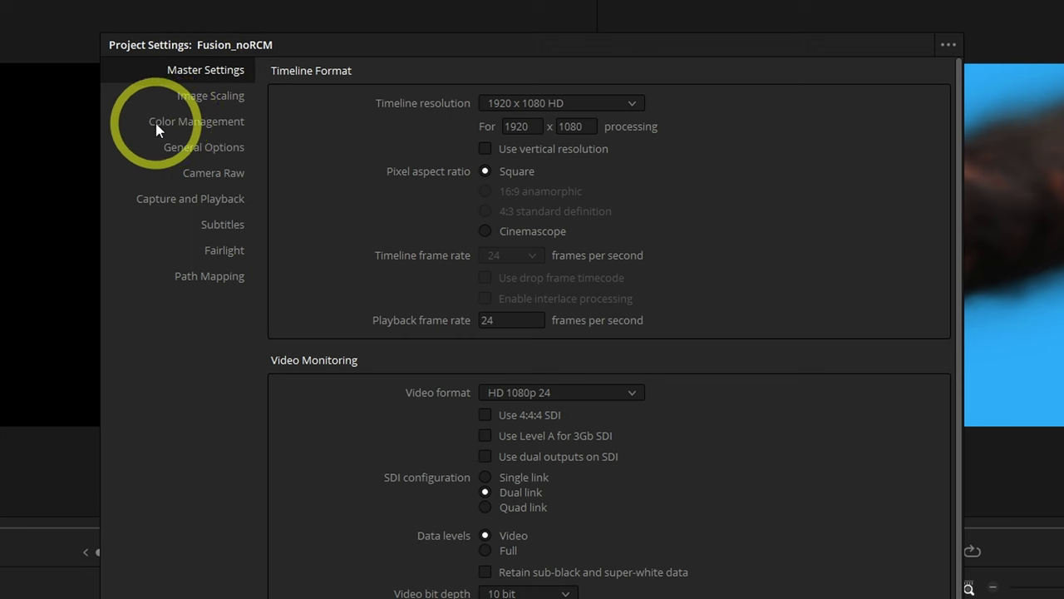
Step: Check Color Management shows DaVinci YRGB with Rec.709 timeline and output, then cancel
click(190, 123)
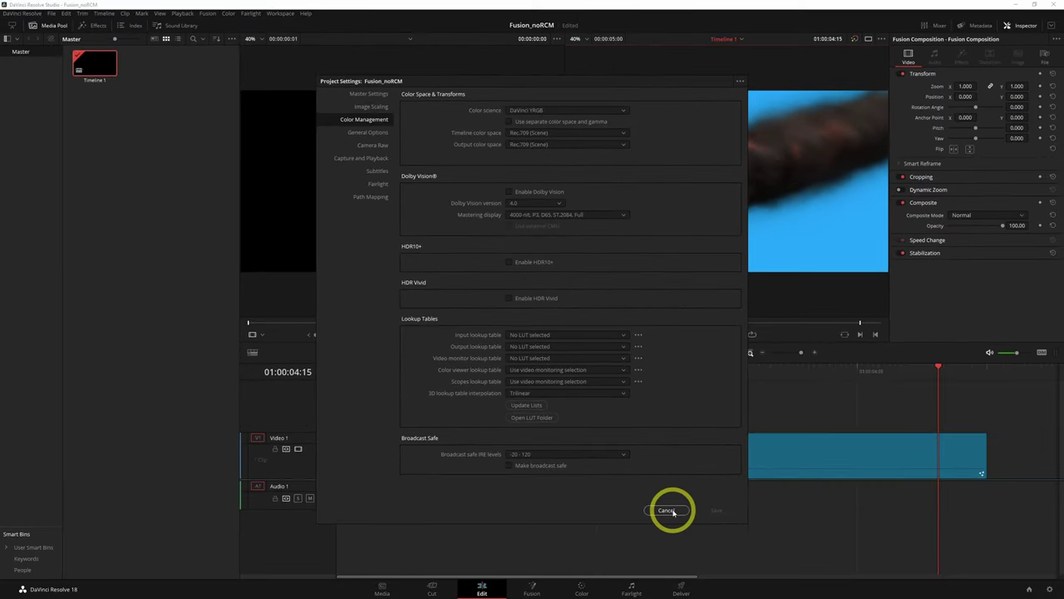
click(666, 510)
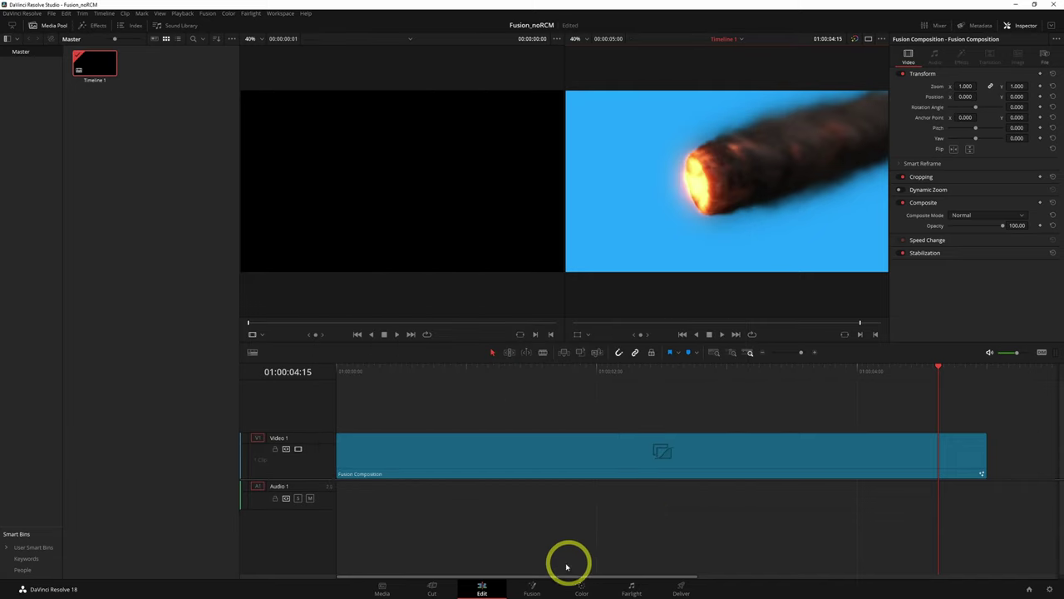
Step: Compare the fireball comp across Fusion, Edit, Cut, Media, Color, Fairlight and Deliver pages, ending on Fusion
click(531, 589)
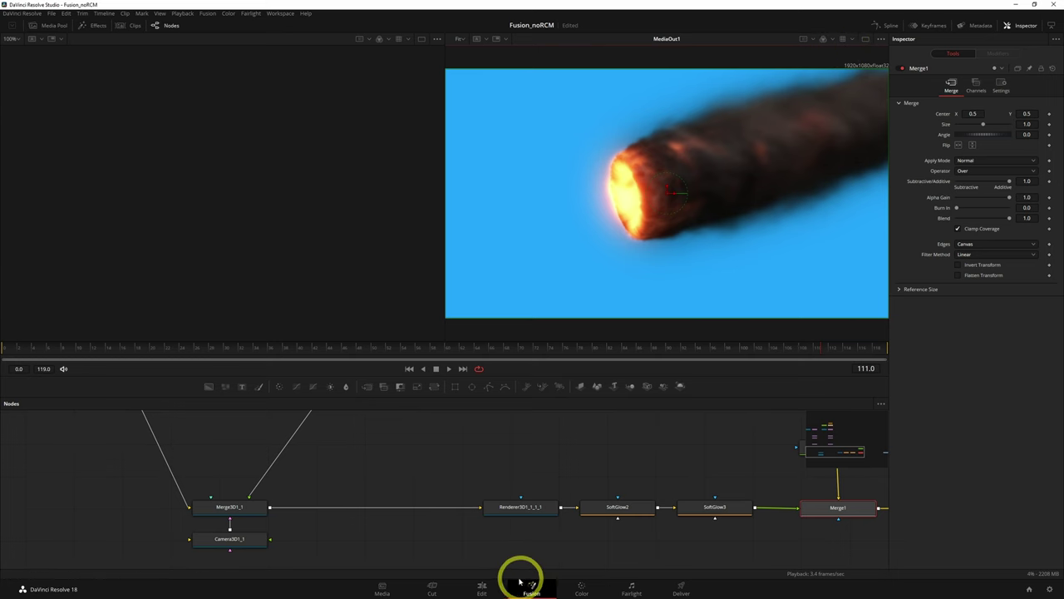
click(486, 590)
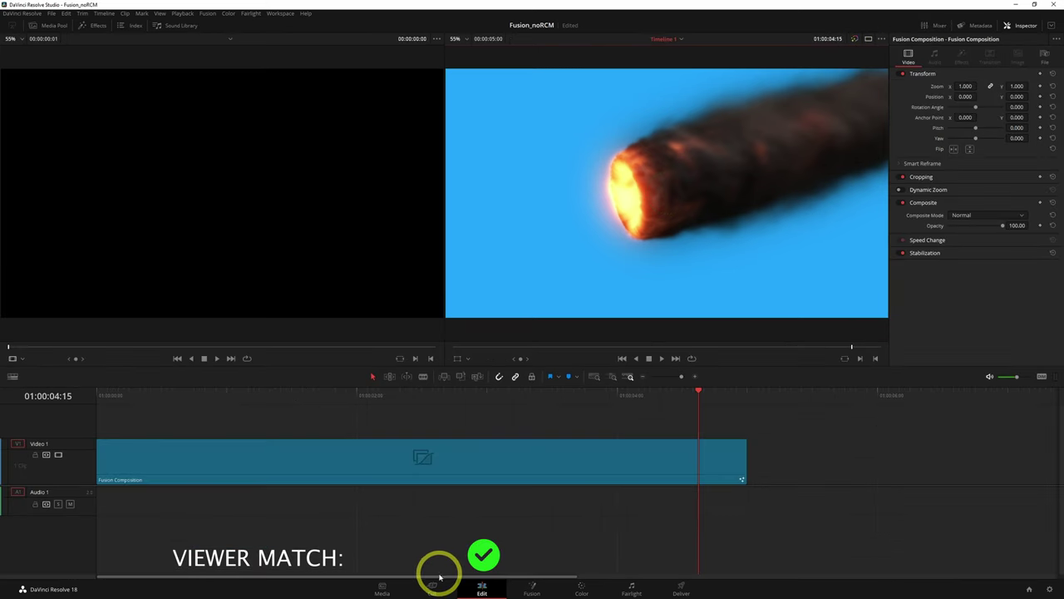
click(431, 587)
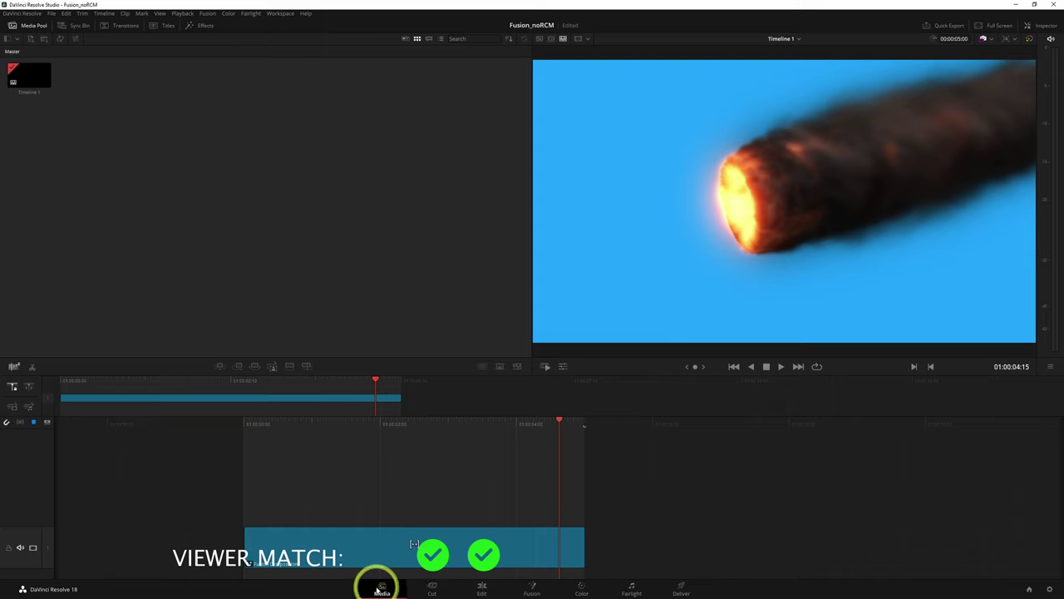
click(382, 587)
click(581, 588)
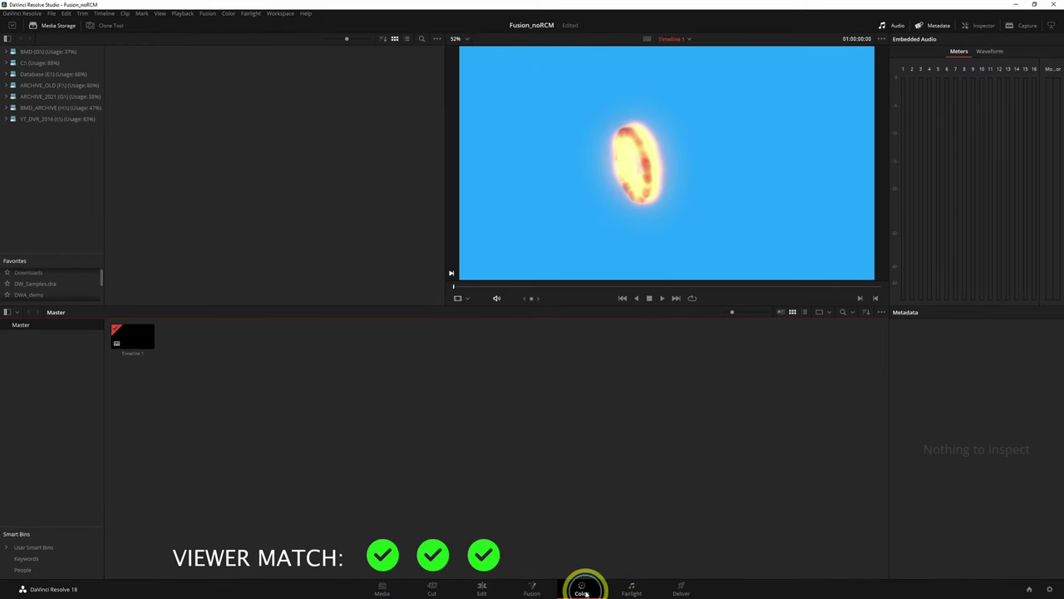
click(632, 588)
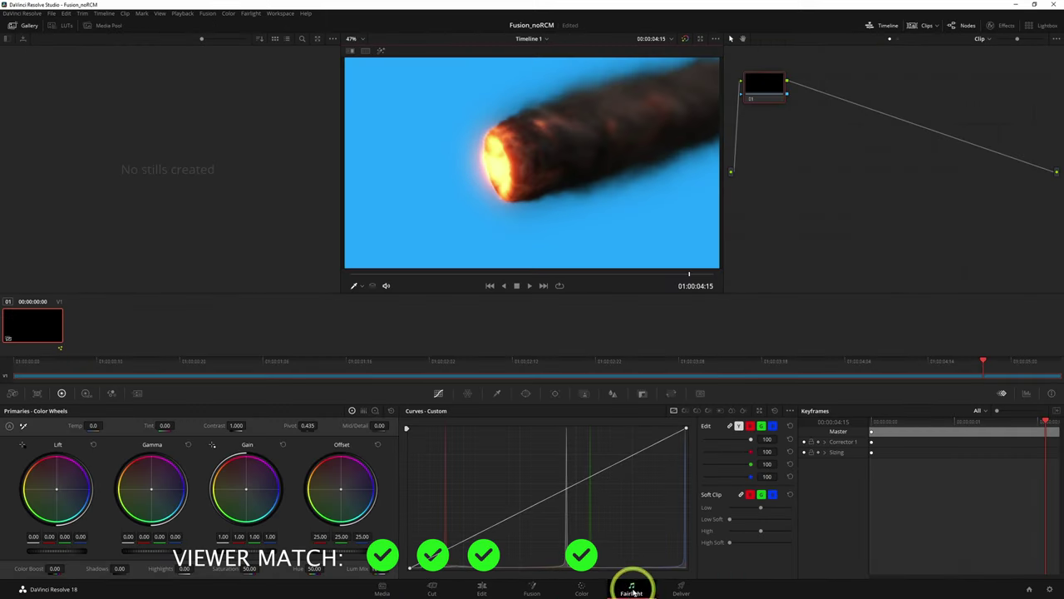
click(682, 588)
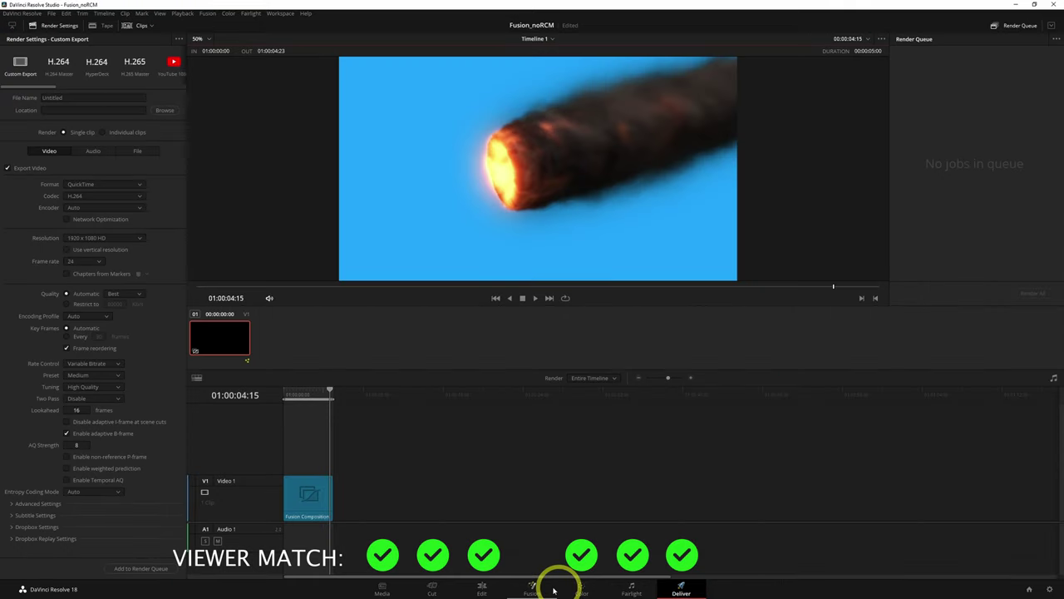
click(532, 587)
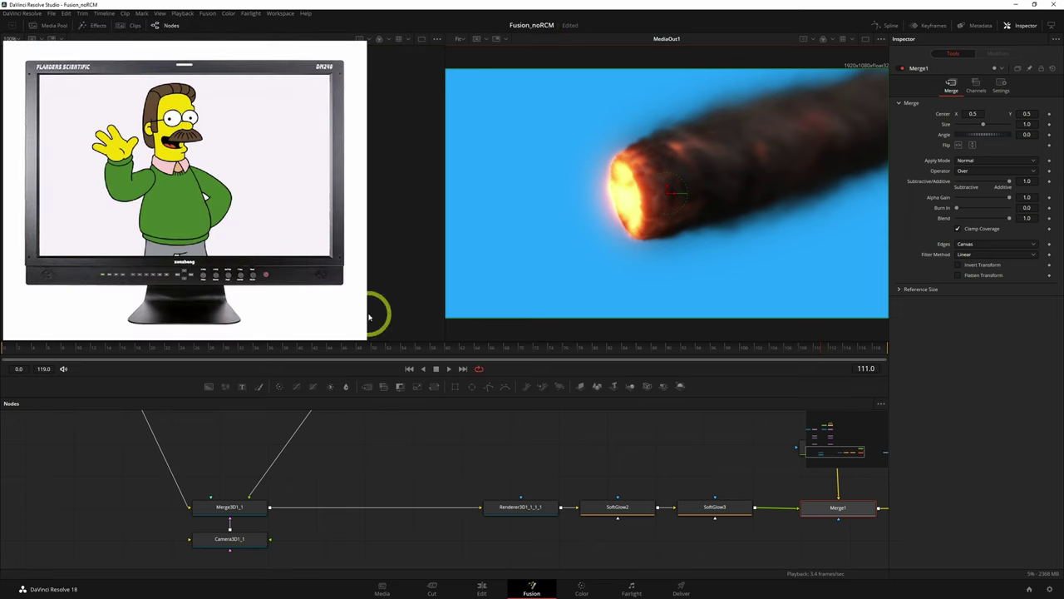
Step: Bring MediaOut1 into view, select it, and save the Fusion_noRCM project
drag(723, 504, 426, 487)
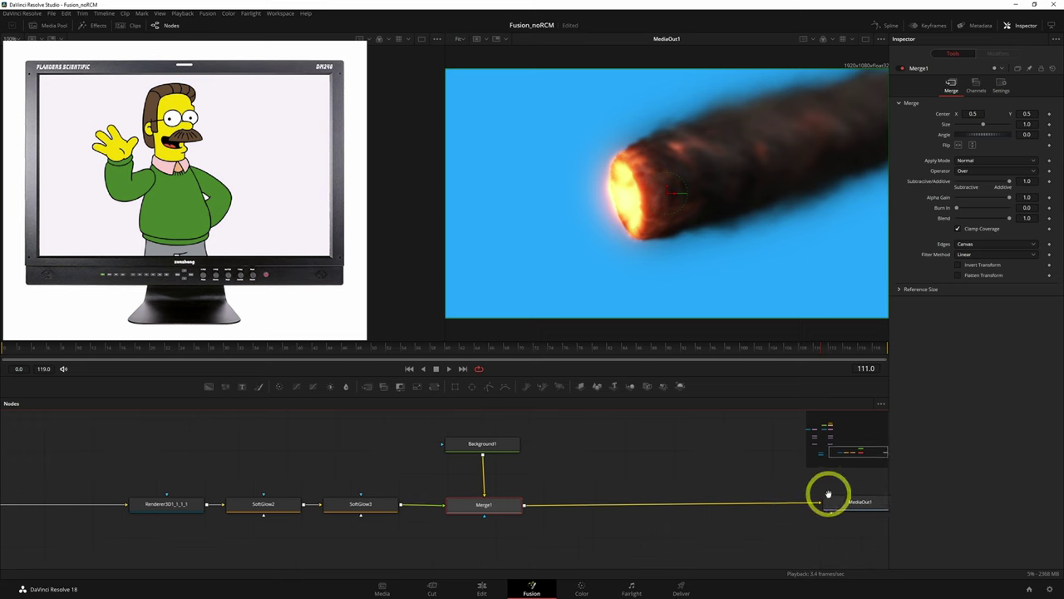
drag(827, 494, 623, 503)
click(623, 504)
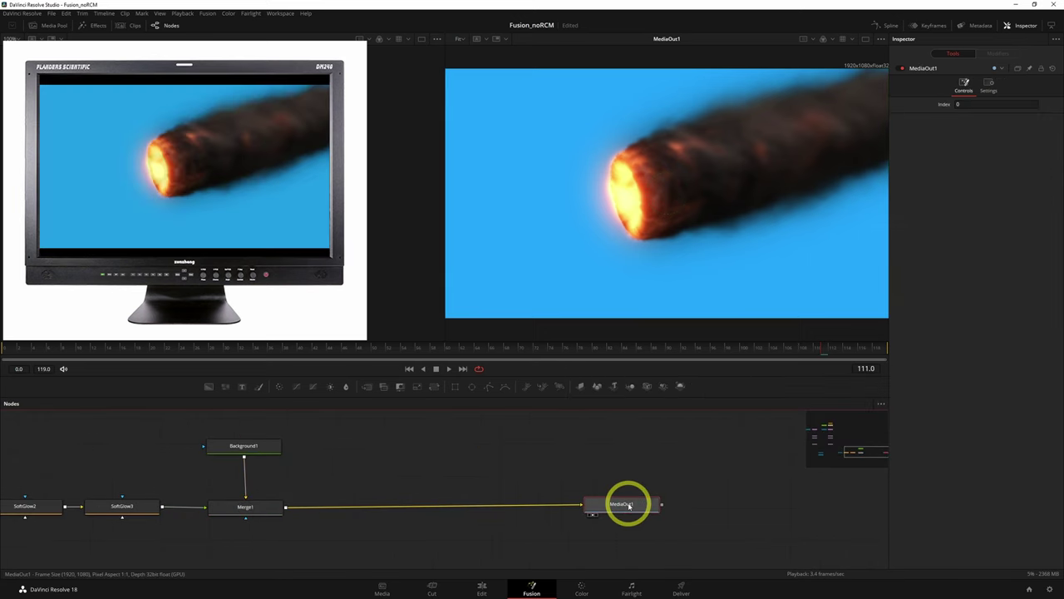
key(ctrl+s)
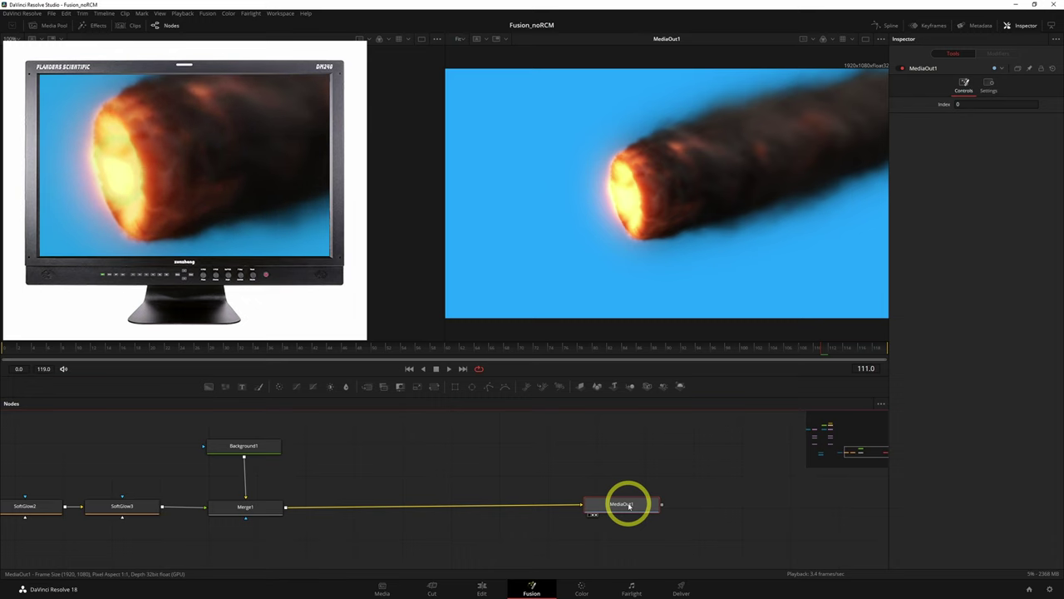
Step: Compare the fireball comp between the Edit and Fusion pages twice, ending on Fusion
click(482, 588)
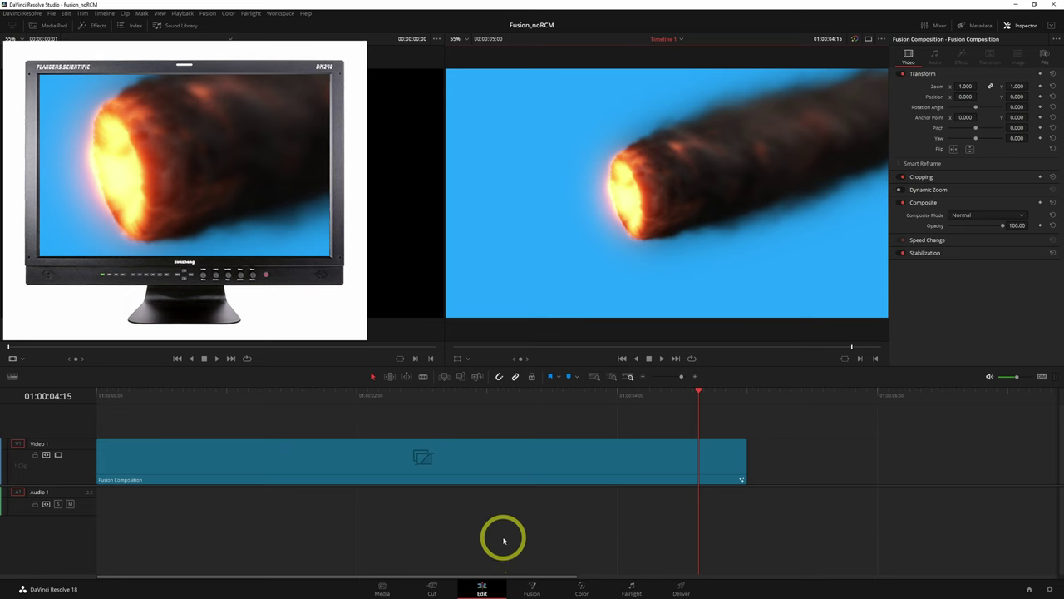
click(532, 584)
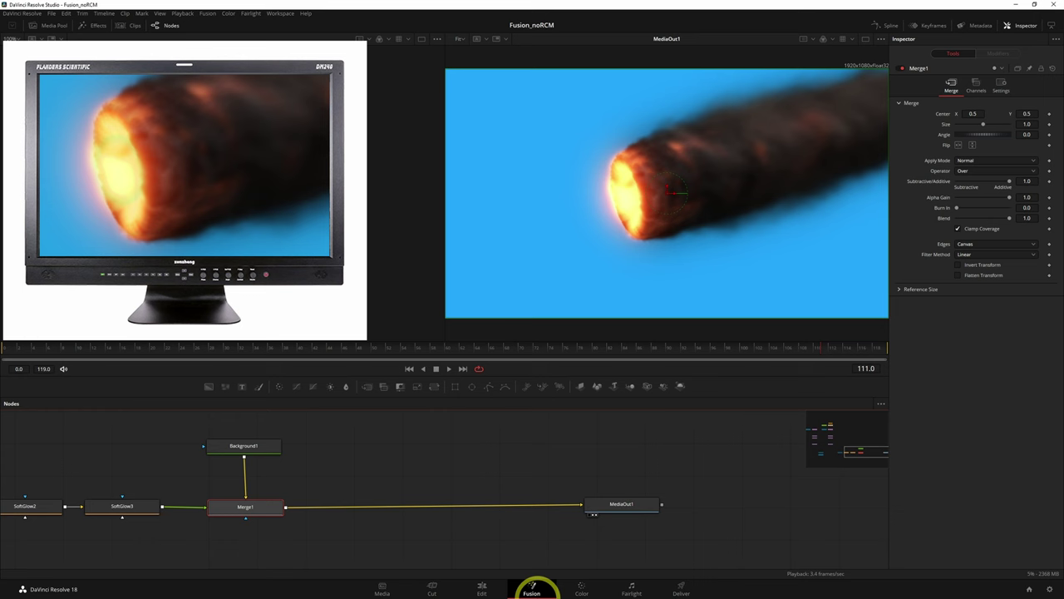
click(482, 588)
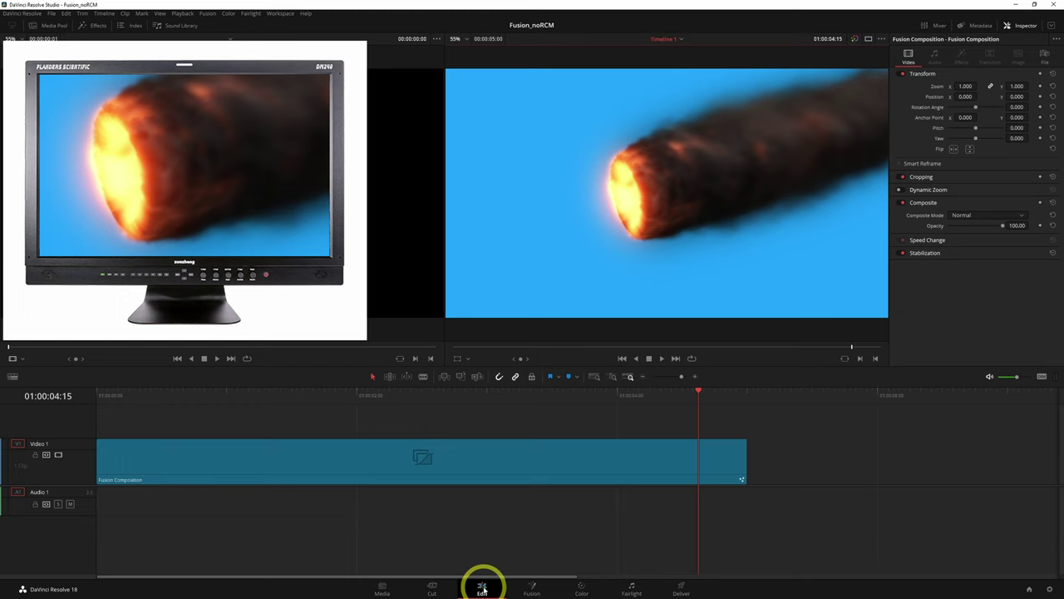
click(534, 587)
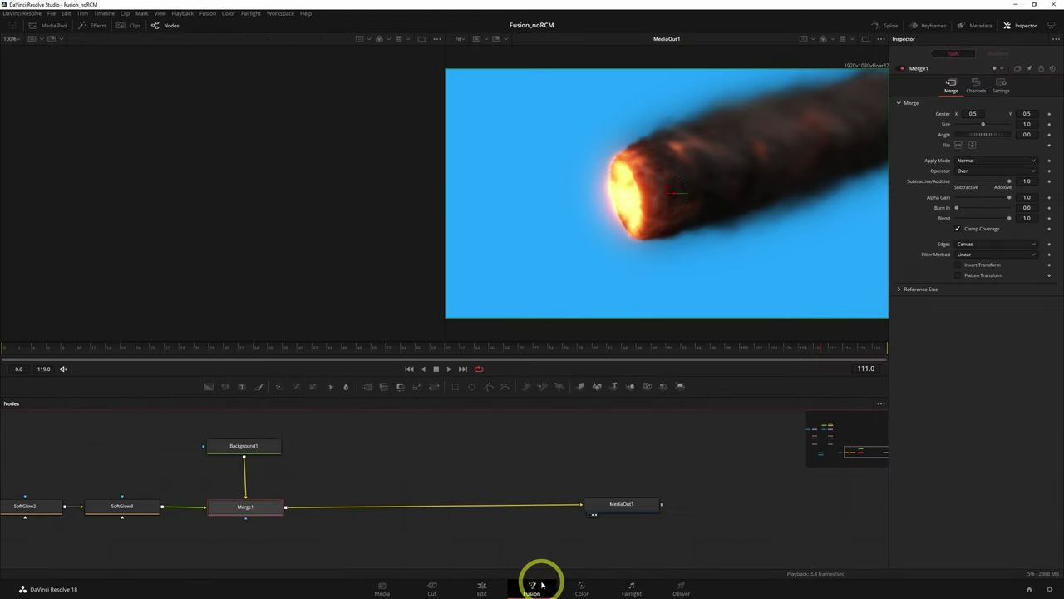
Step: Move MediaOut1 closer to Merge1 and add a Color Space Transform node by searching 'color space'
drag(651, 504, 551, 510)
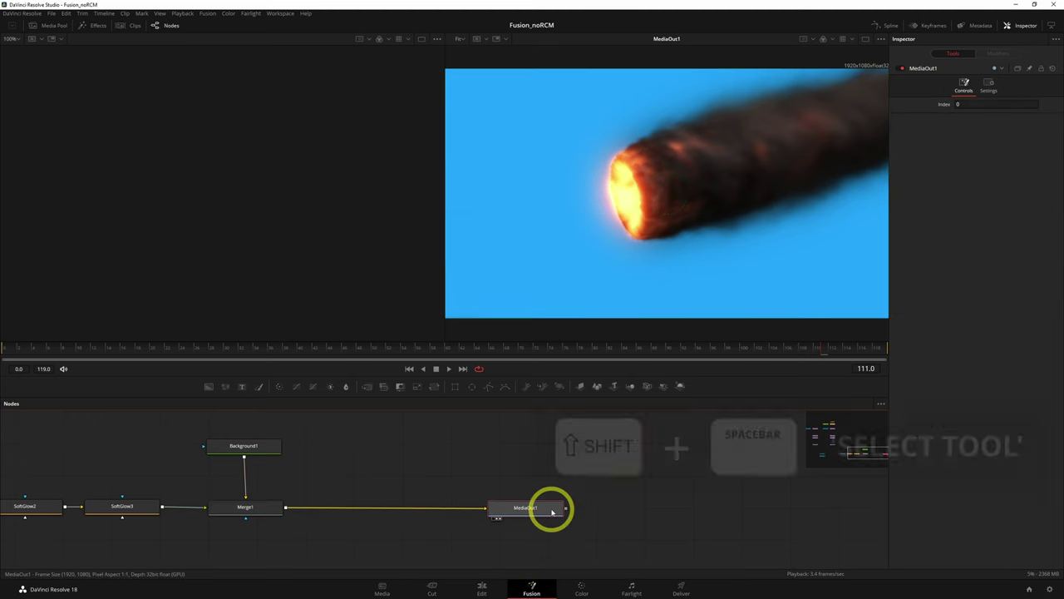
key(shift+space)
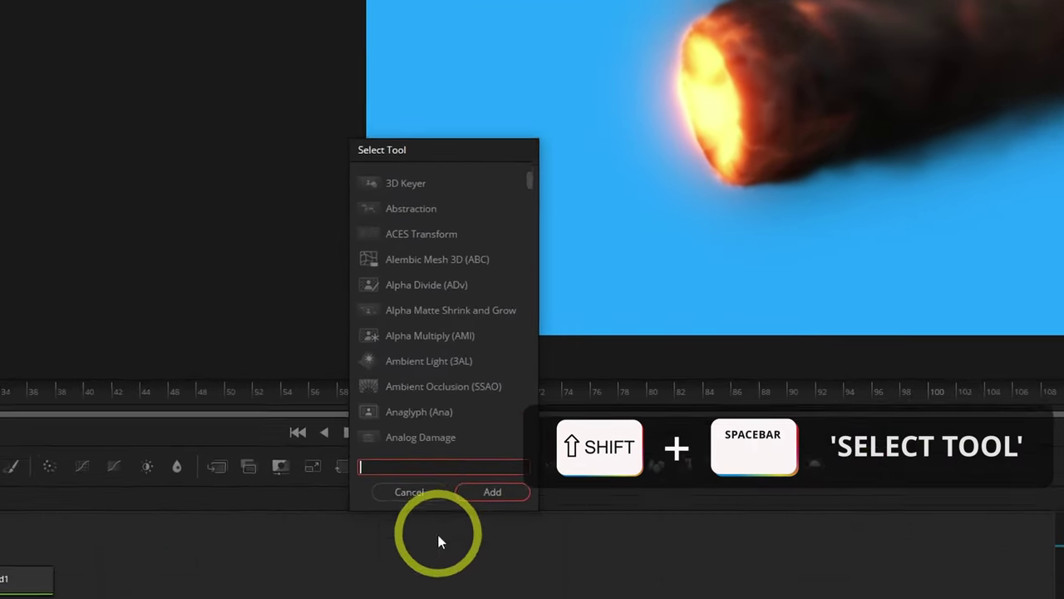
text(color space)
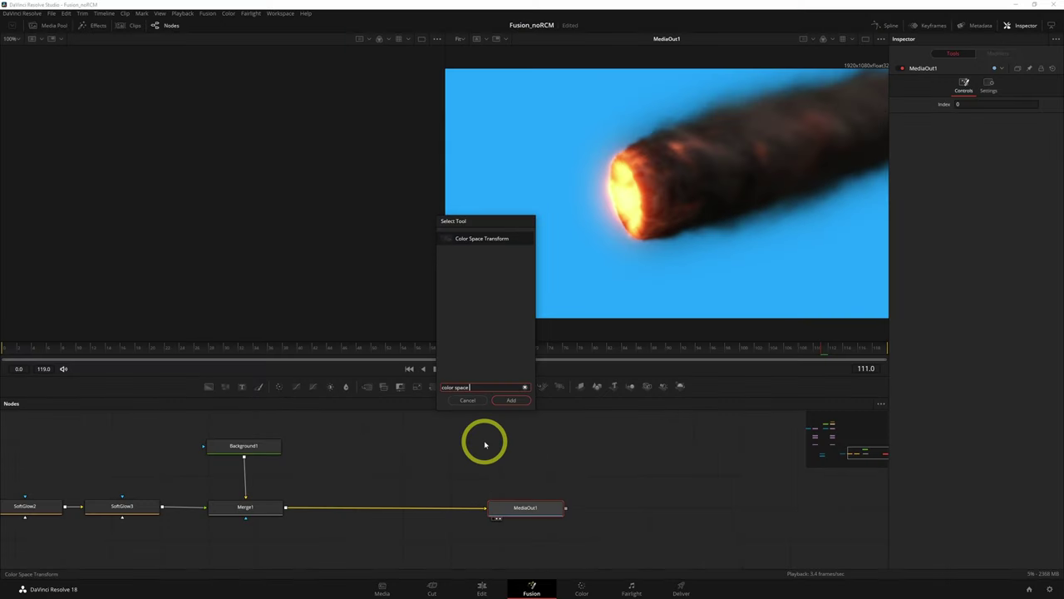
key(Return)
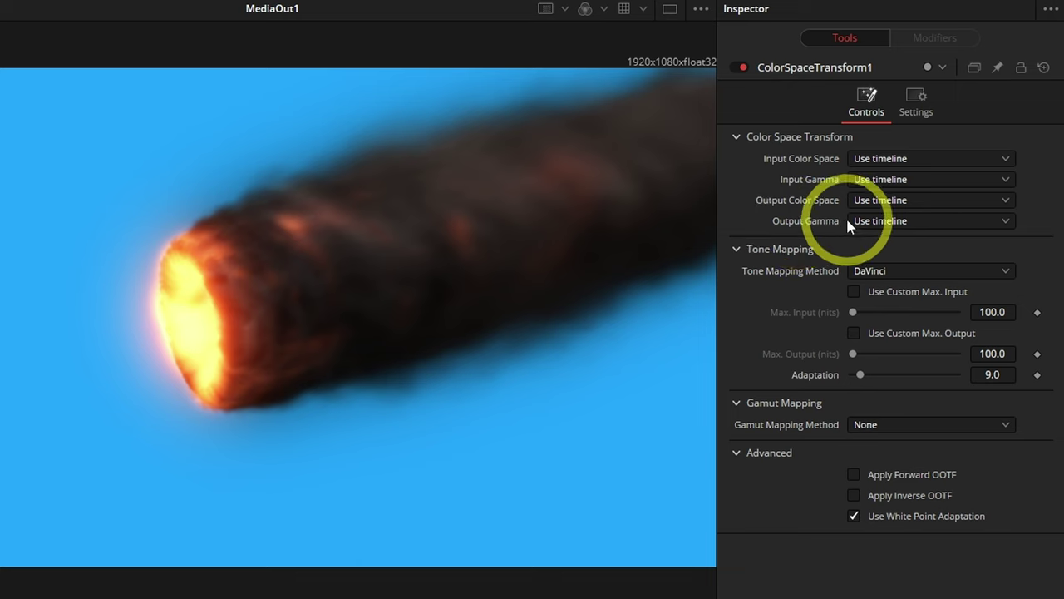
Step: Set ColorSpaceTransform1's Output Gamma to Gamma 2.4 and enable Apply Forward OOTF
click(872, 221)
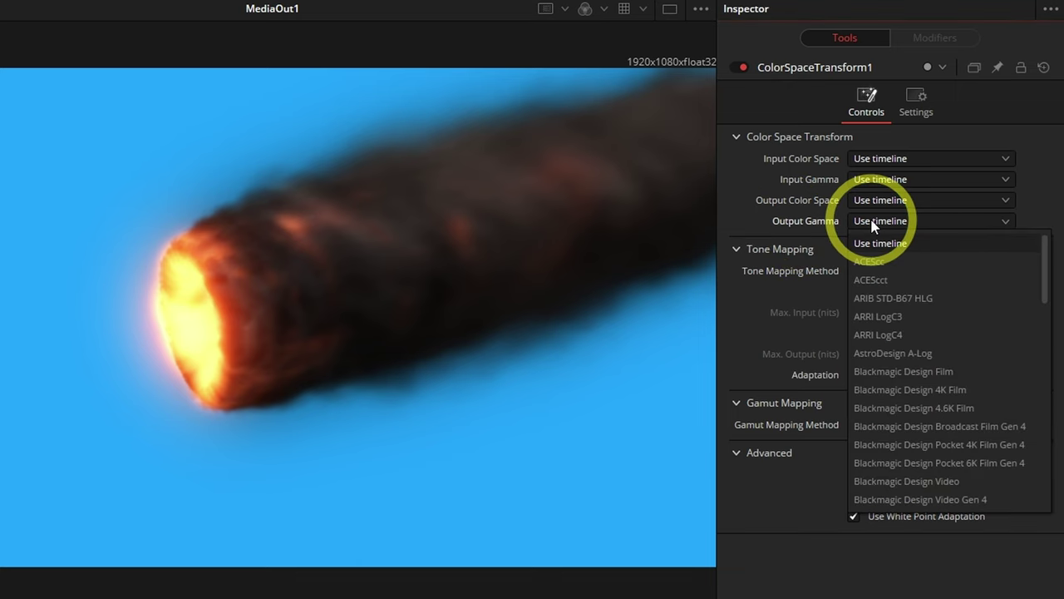
key(g)
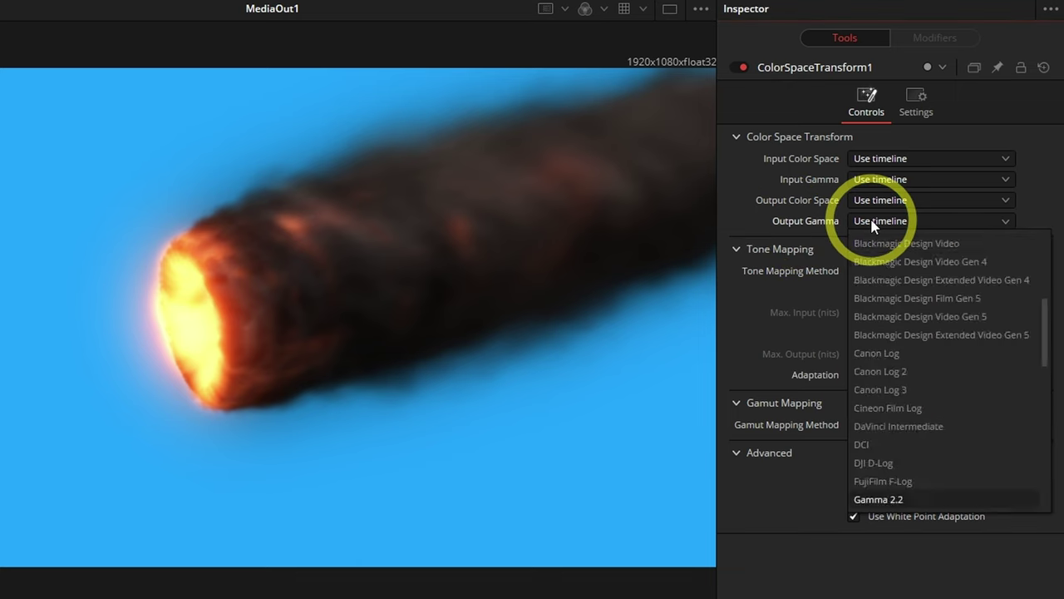
key(Down)
key(Return)
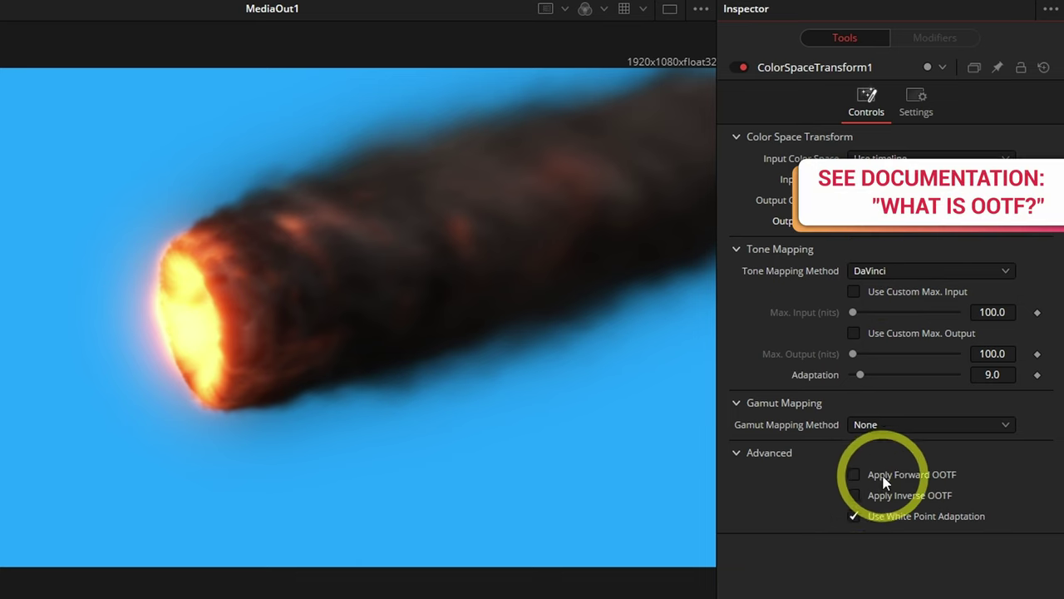
click(854, 474)
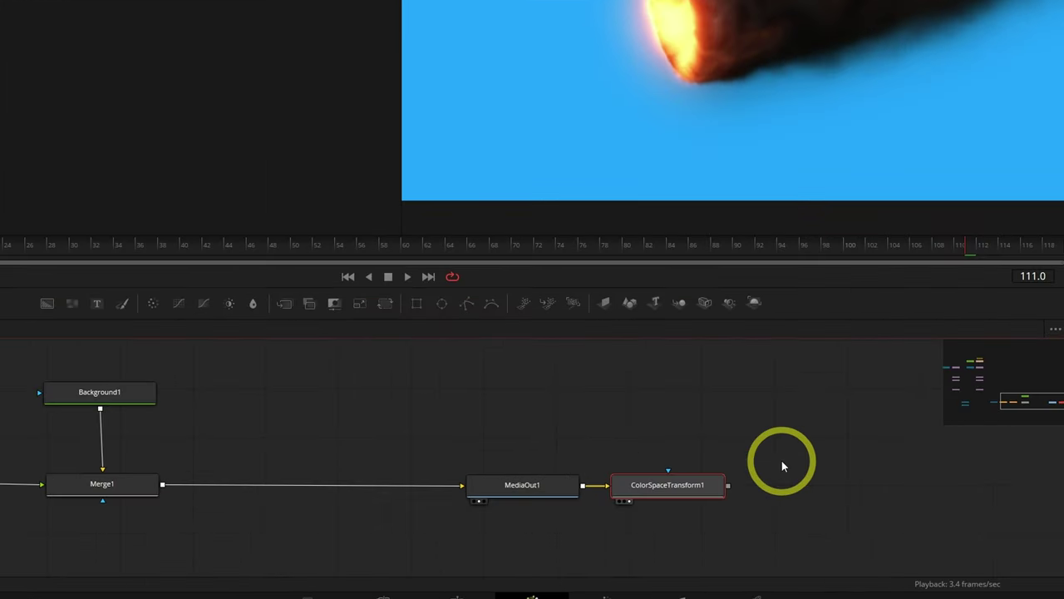
Step: Rename the Color Space Transform node to FLANDERS and place it right after MediaOut1
key(F2)
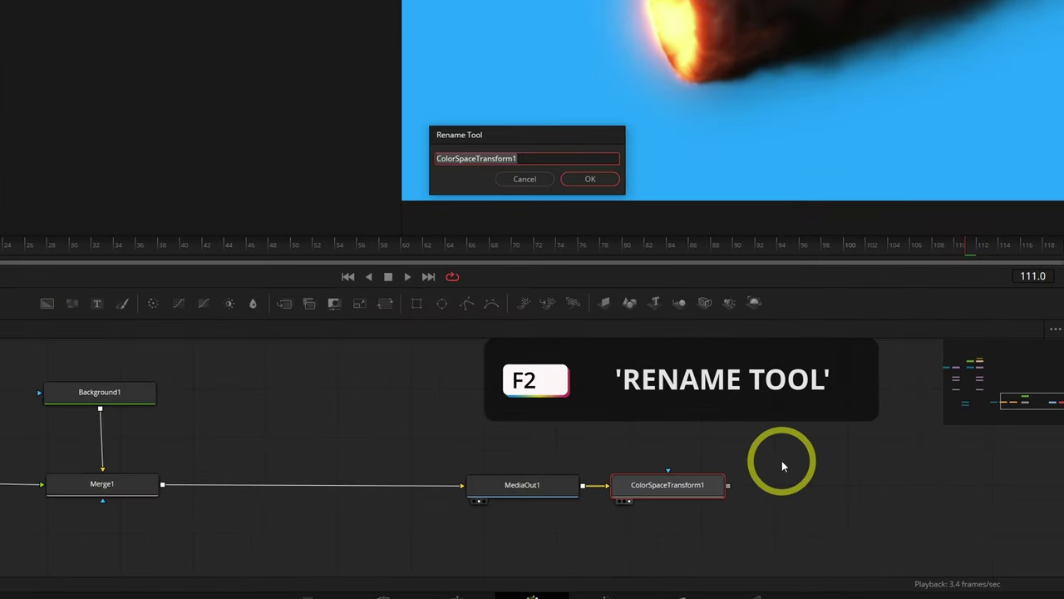
text(FLANDERS)
key(Return)
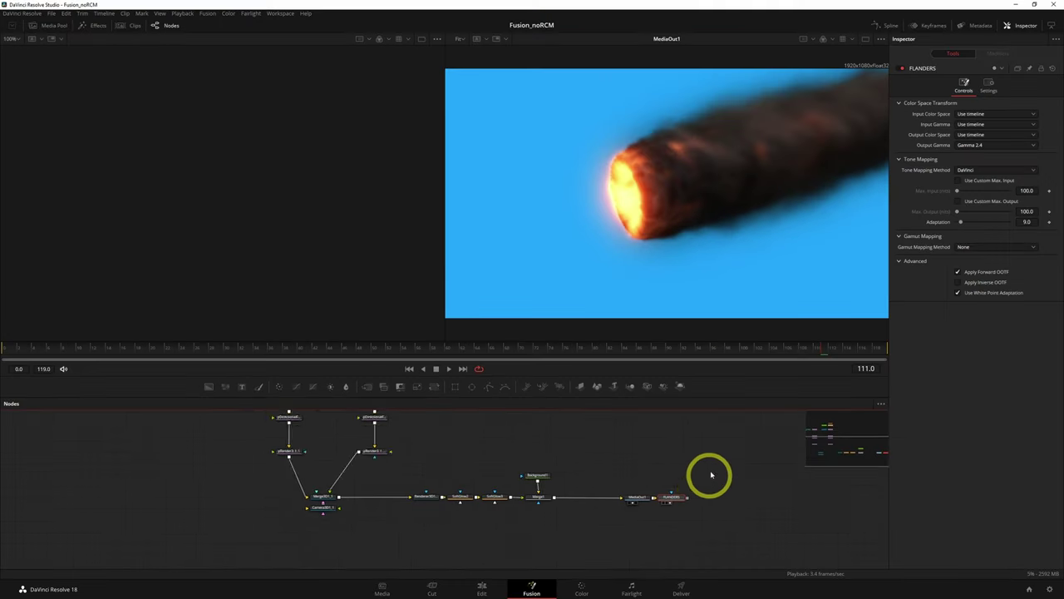
scroll(770, 488, down, 5)
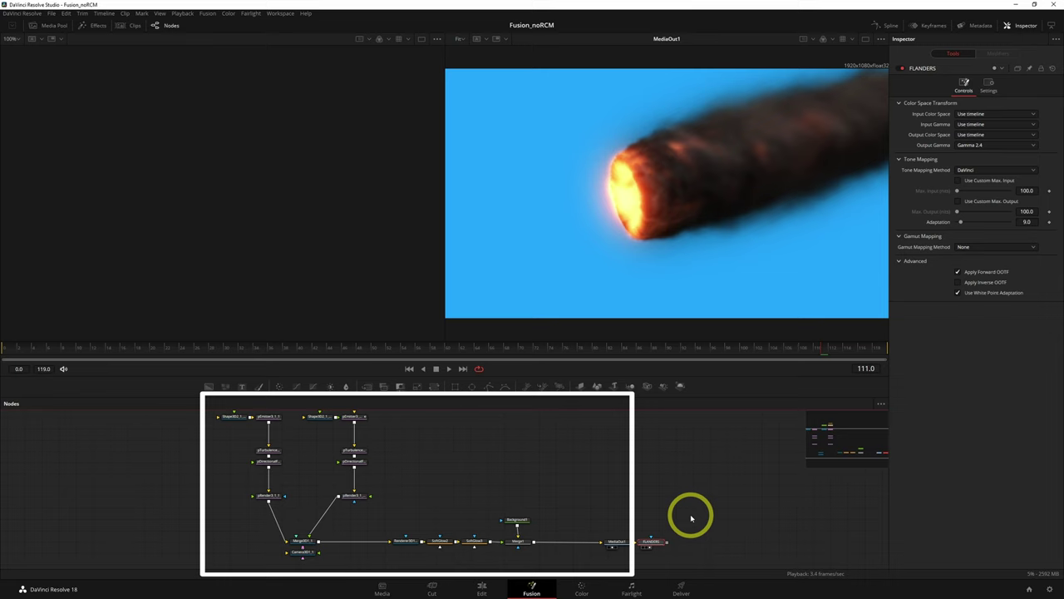
drag(653, 541, 688, 545)
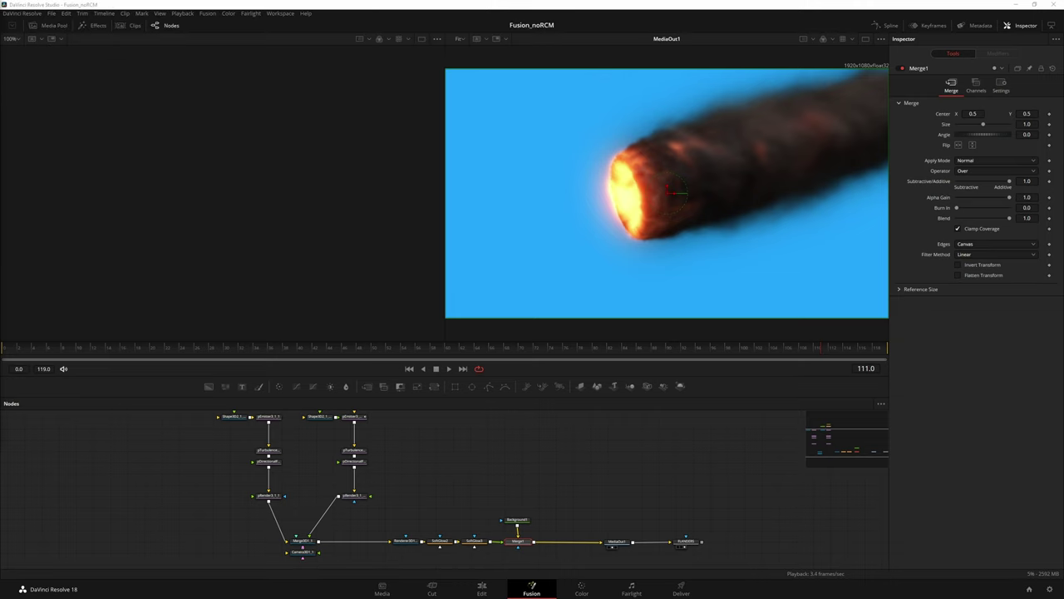
Step: In Project Manager, copy and paste Fusion_noRCM to make a duplicate project
click(1030, 587)
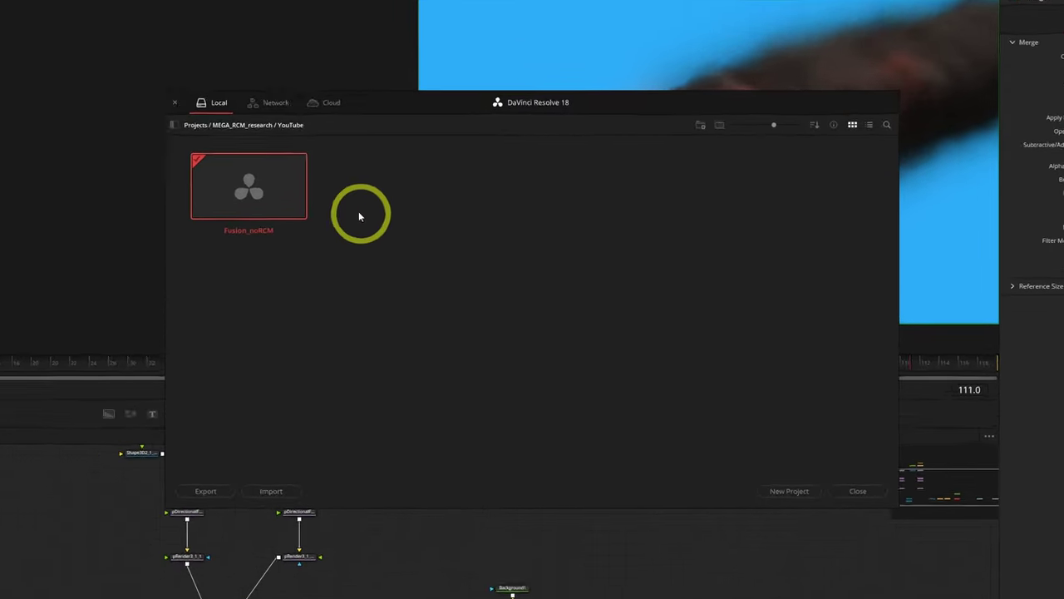
right_click(240, 176)
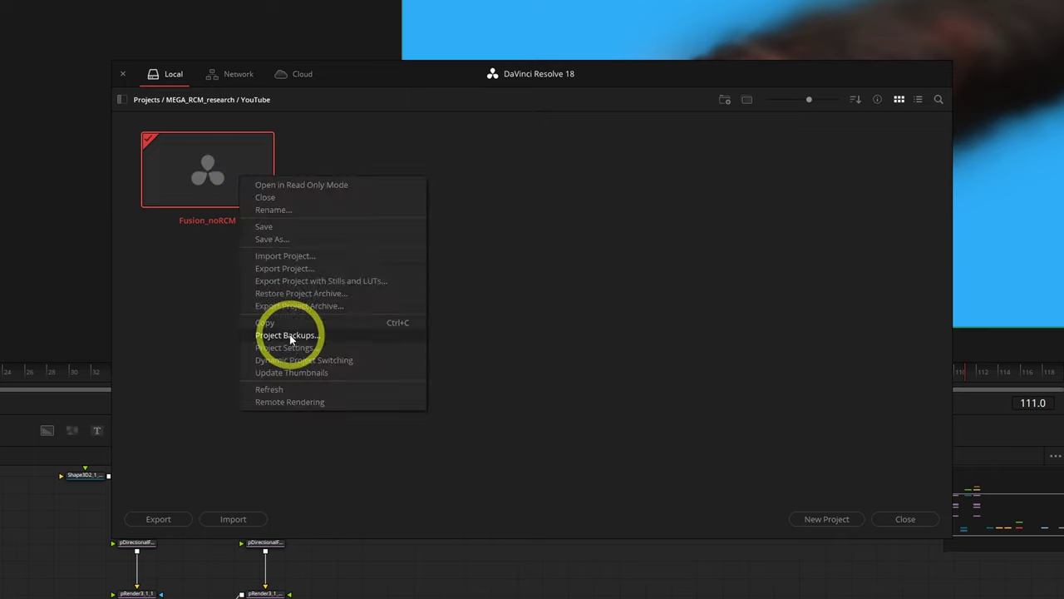
click(286, 332)
right_click(360, 251)
click(390, 311)
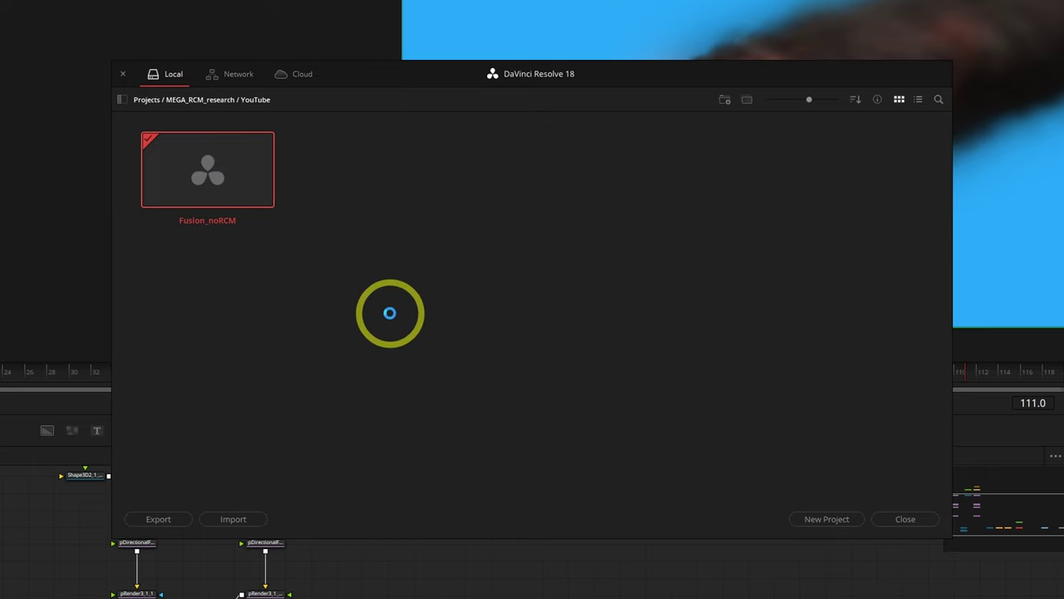
Step: Rename the duplicate project to Fusion_RCM_SDR
right_click(215, 169)
click(242, 201)
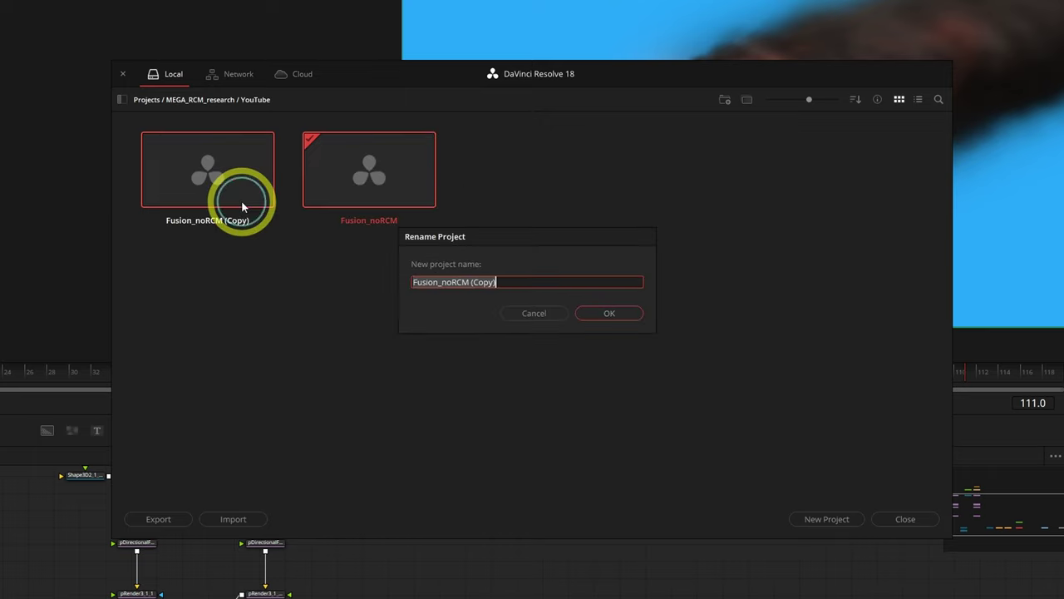
click(444, 283)
key(BackSpace)
key(BackSpace)
click(499, 281)
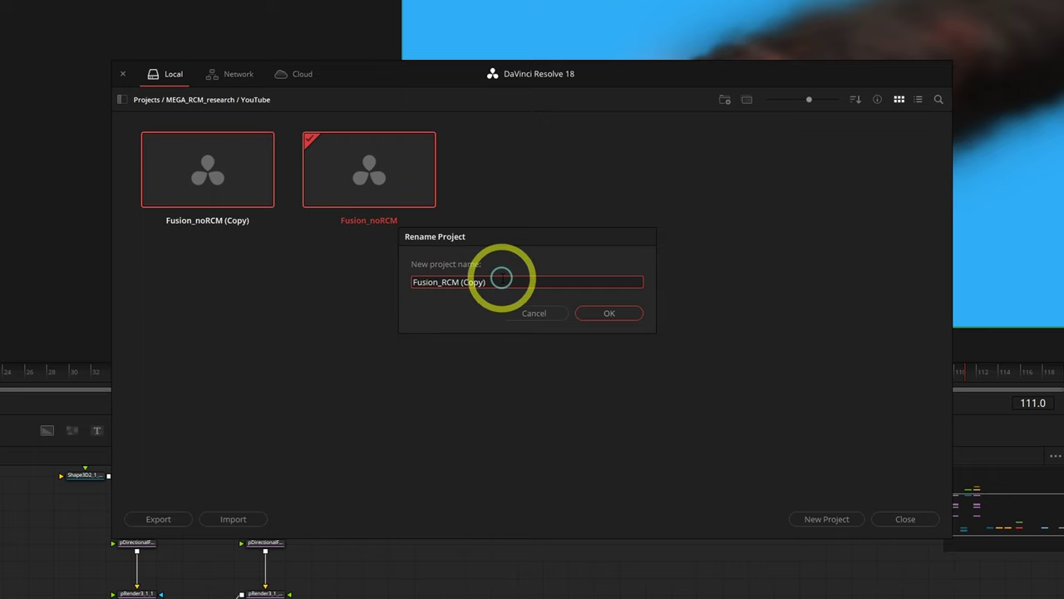
key(BackSpace)
key(BackSpace)
key(BackSpace)
key(BackSpace)
key(BackSpace)
key(BackSpace)
key(BackSpace)
text(_SDR)
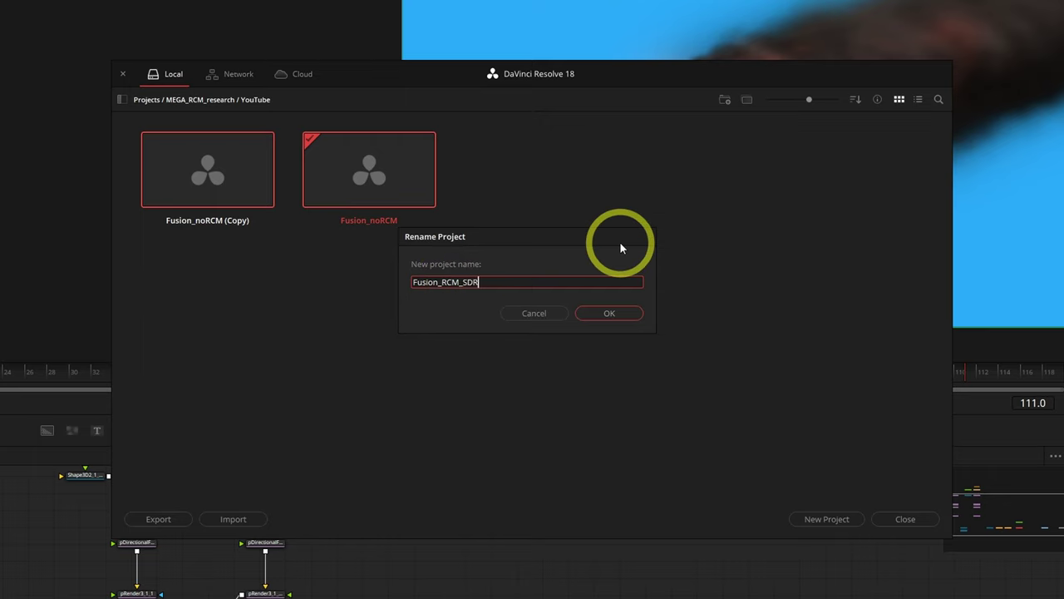
key(Return)
Step: Open Fusion_RCM_SDR on the Edit page with the playhead at 01:00:04:21
double_click(209, 190)
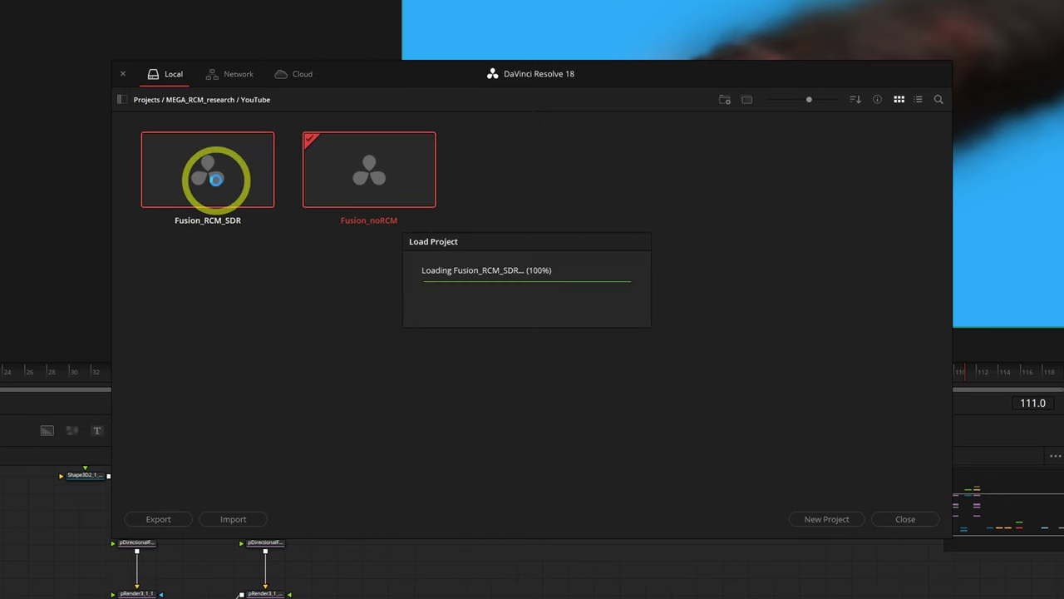
click(481, 588)
click(729, 393)
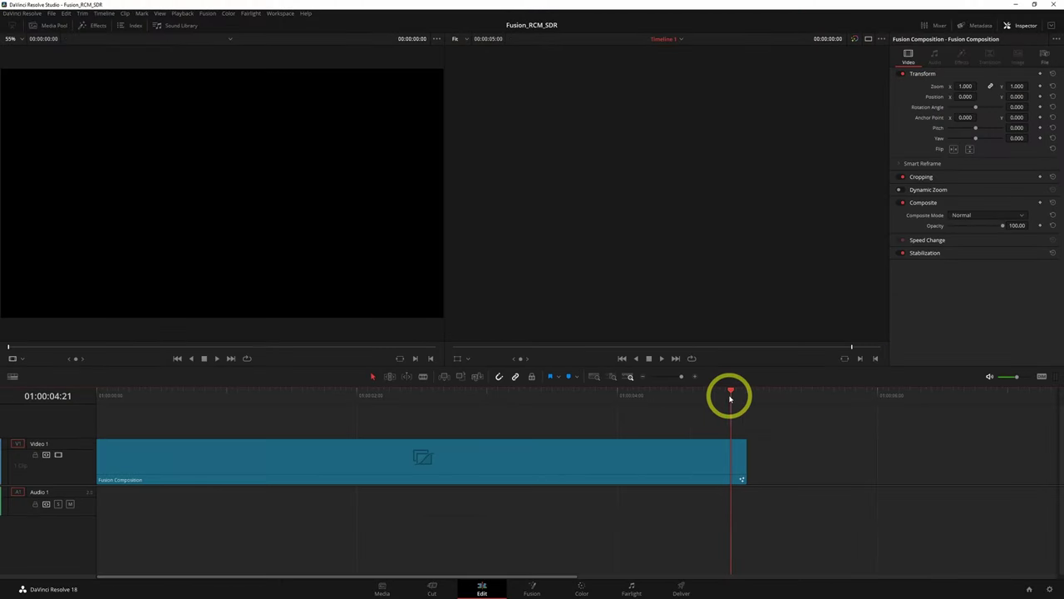
Step: Set Project Settings color science to DaVinci YRGB Color Managed and save
click(1049, 588)
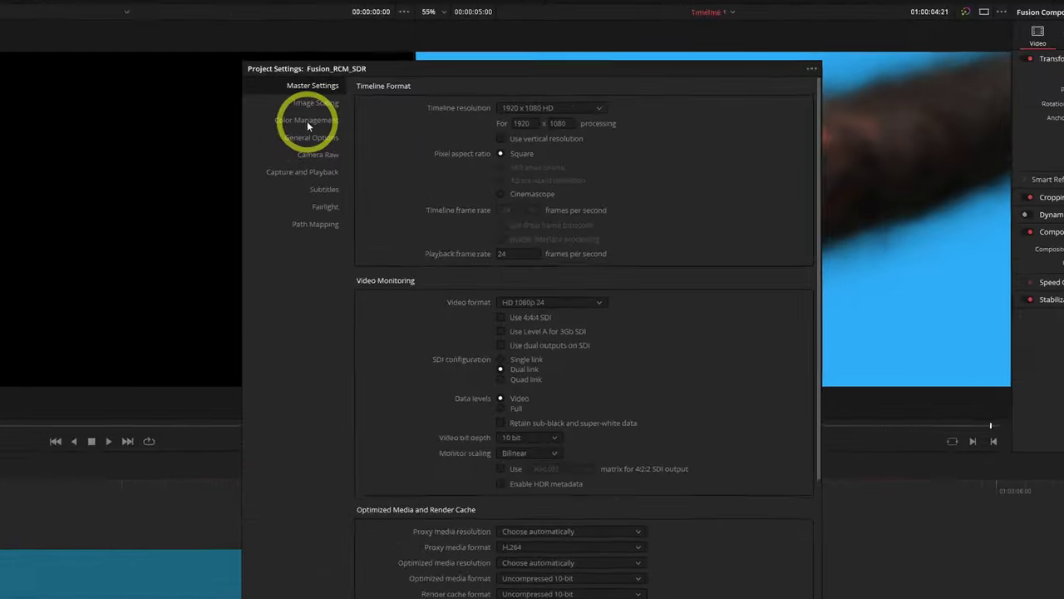
click(364, 119)
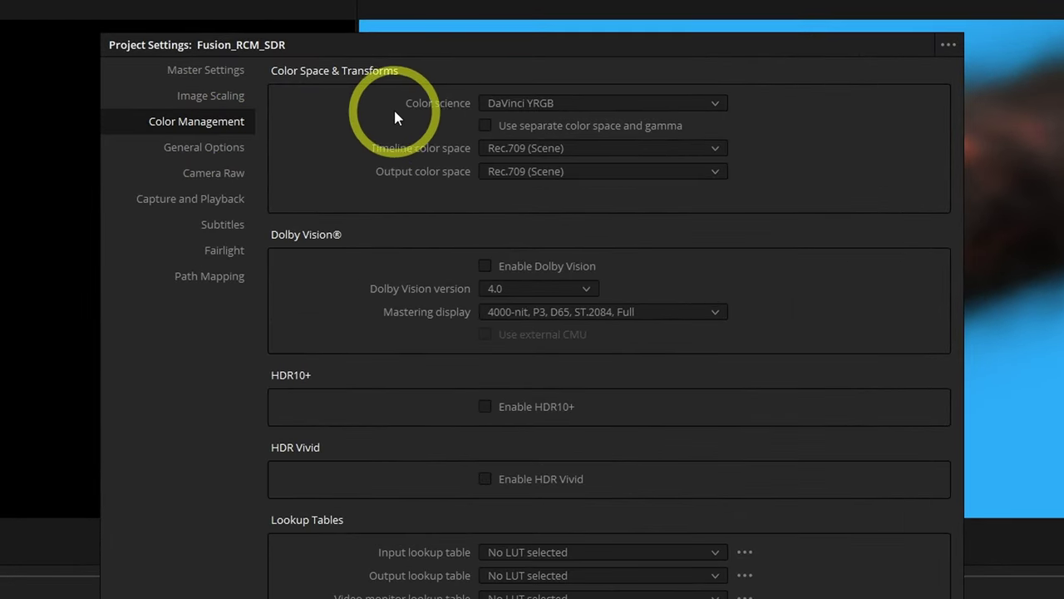
click(511, 104)
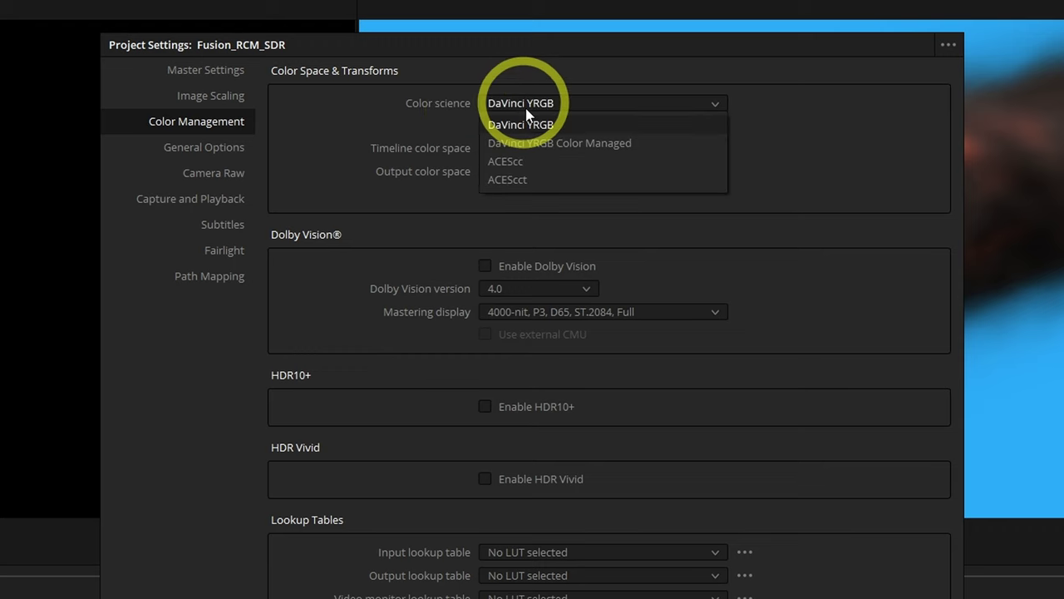
click(561, 145)
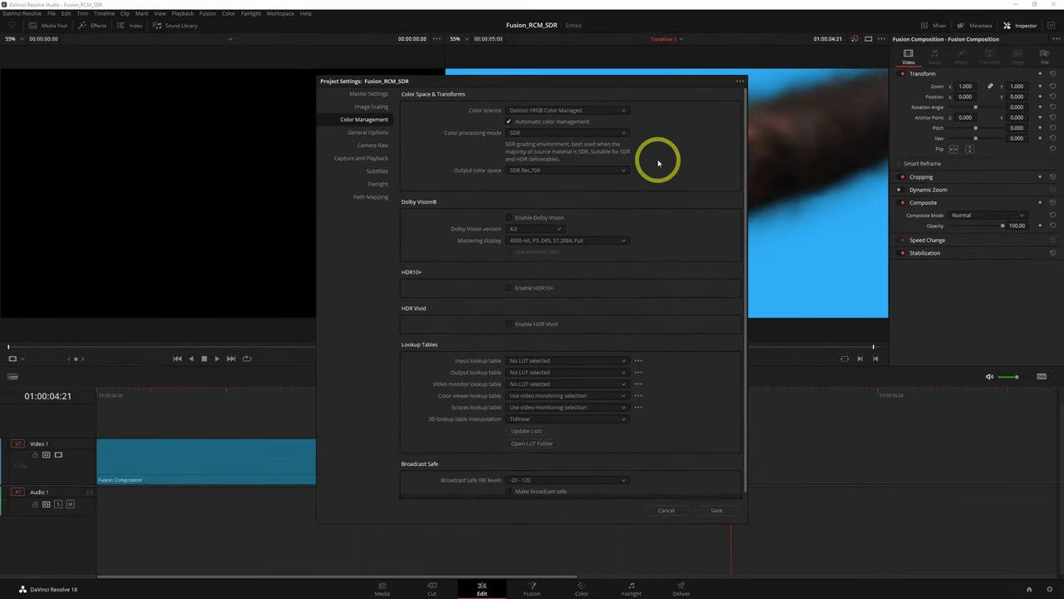
click(716, 510)
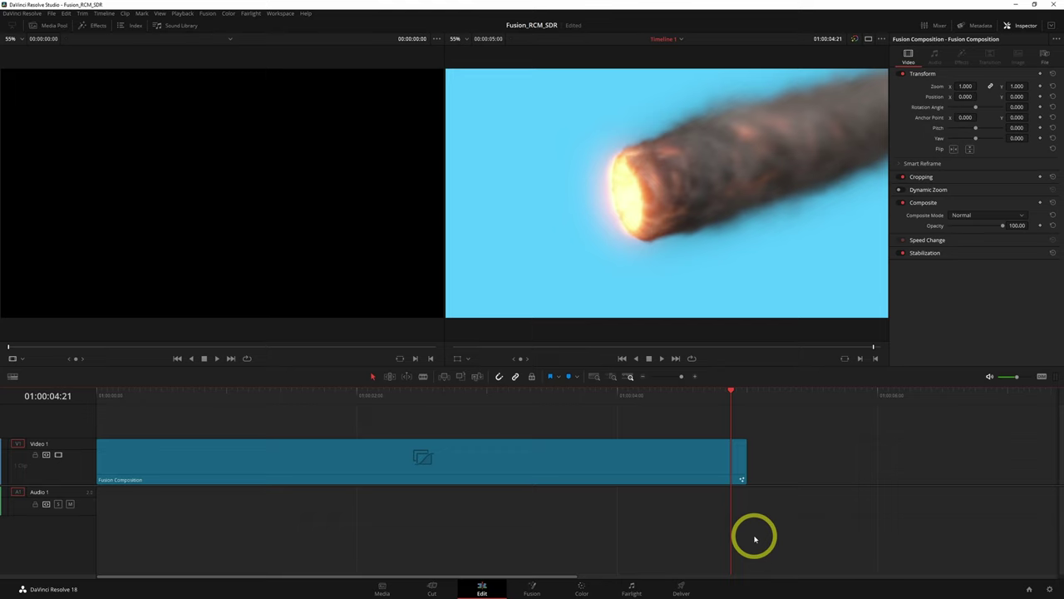
Step: Go to the Fusion page and turn off the viewer's display LUT
click(532, 587)
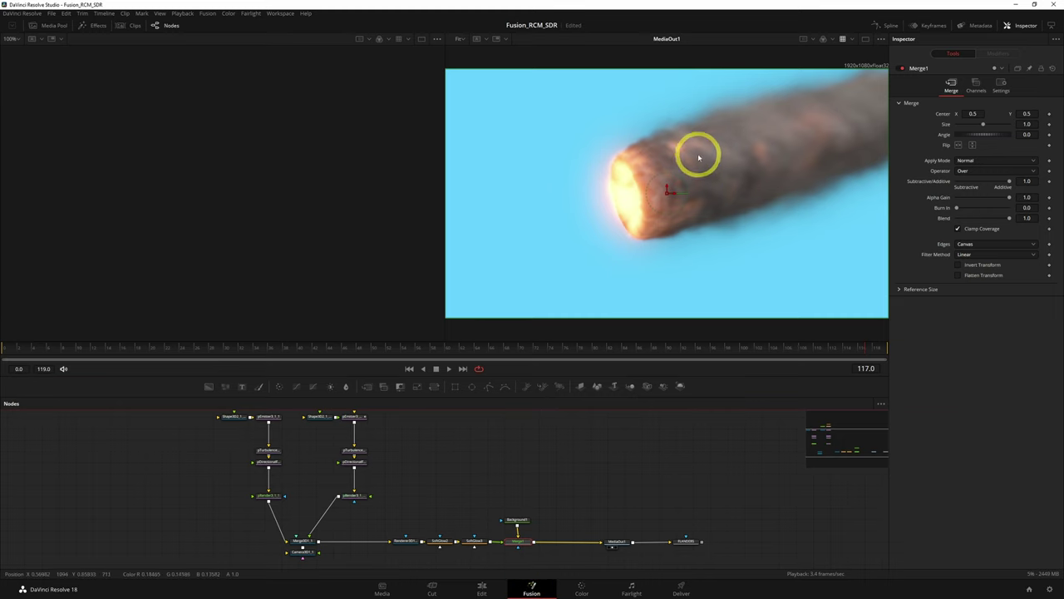
click(842, 40)
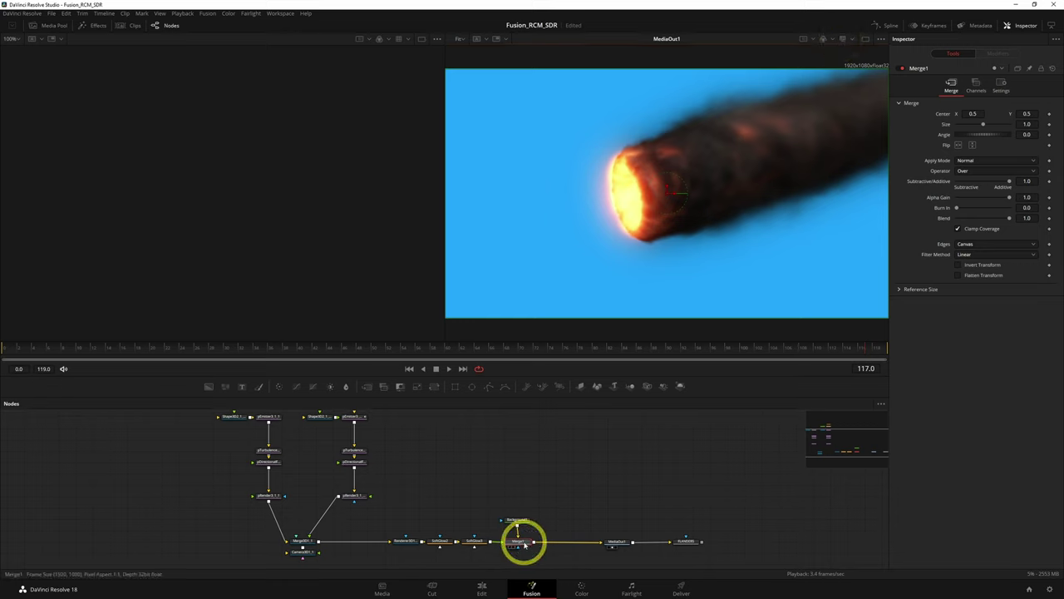
Step: Show Merge1 in the left viewer without the display LUT, and MediaOut1 on the right with it
key(1)
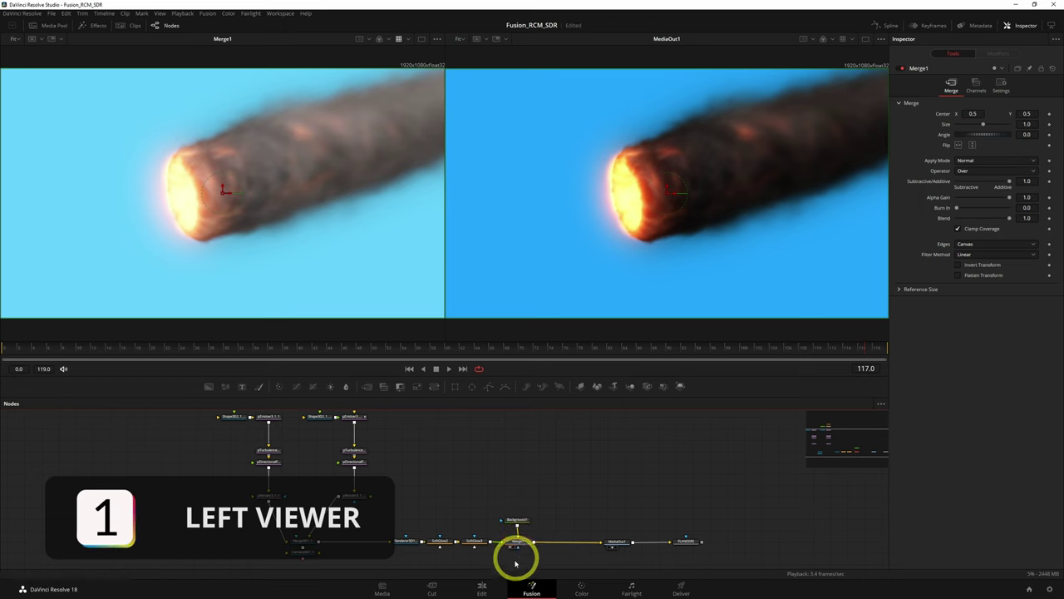
click(399, 39)
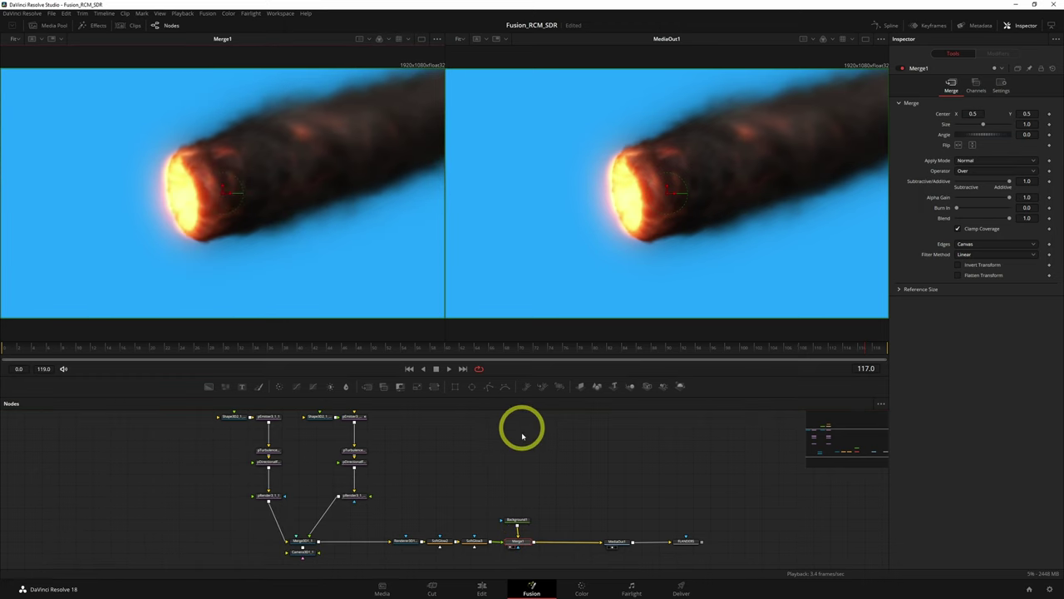
mouse_move(524, 547)
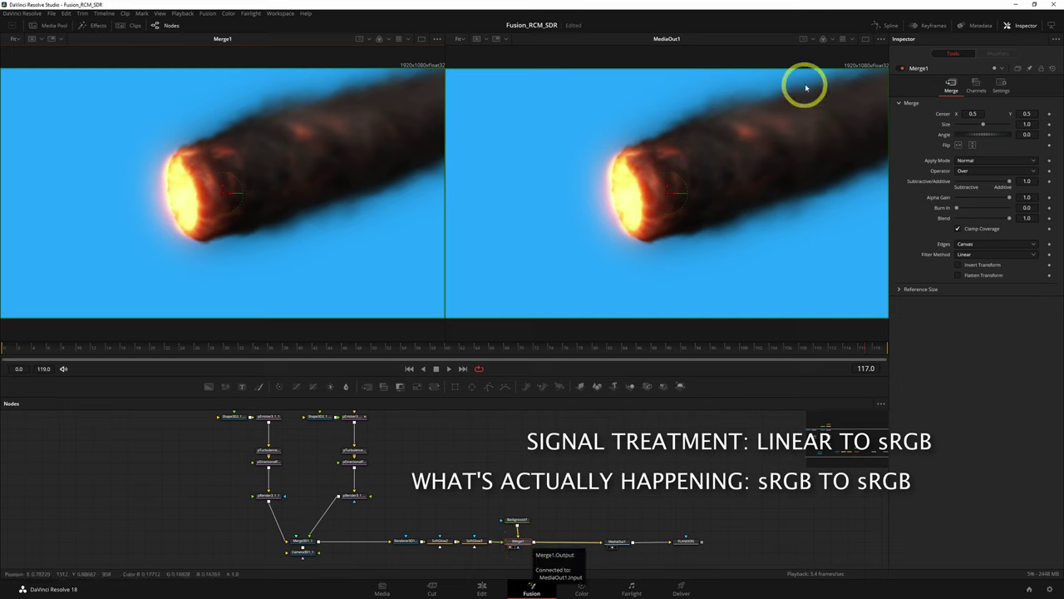
click(843, 39)
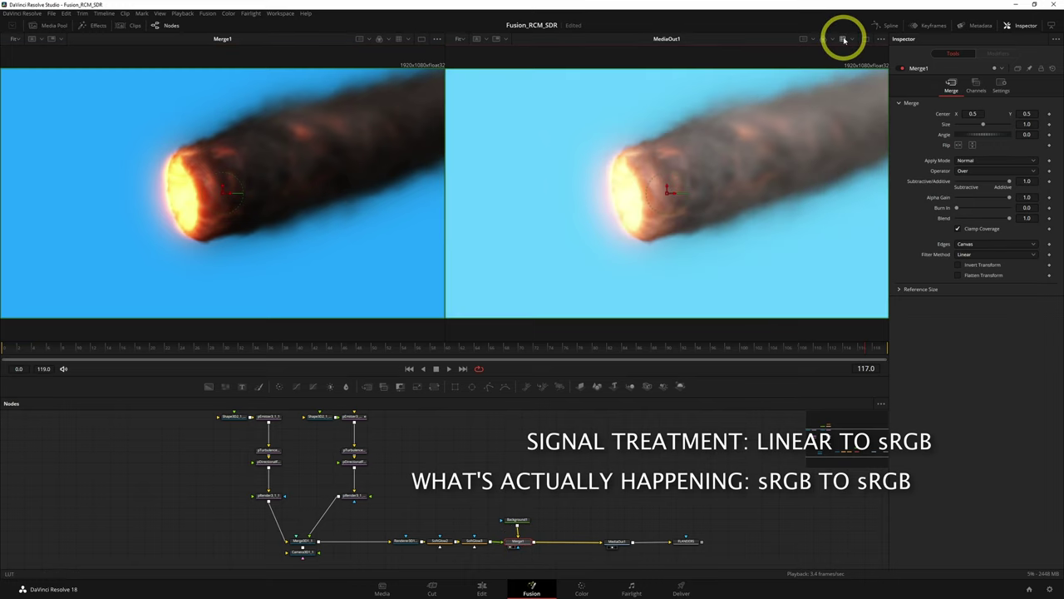